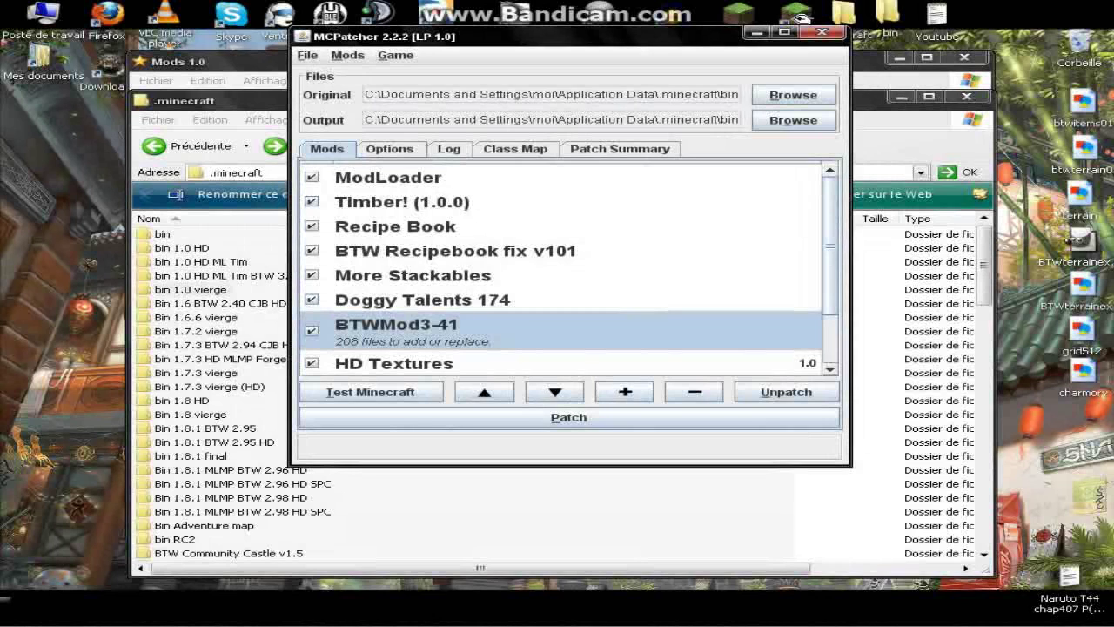
Review the mods listed in the LP 1.0 profile, selecting More Stackables and HD Textures to read their descriptions.
{"action": "left_click", "coordinate": [348, 55]}
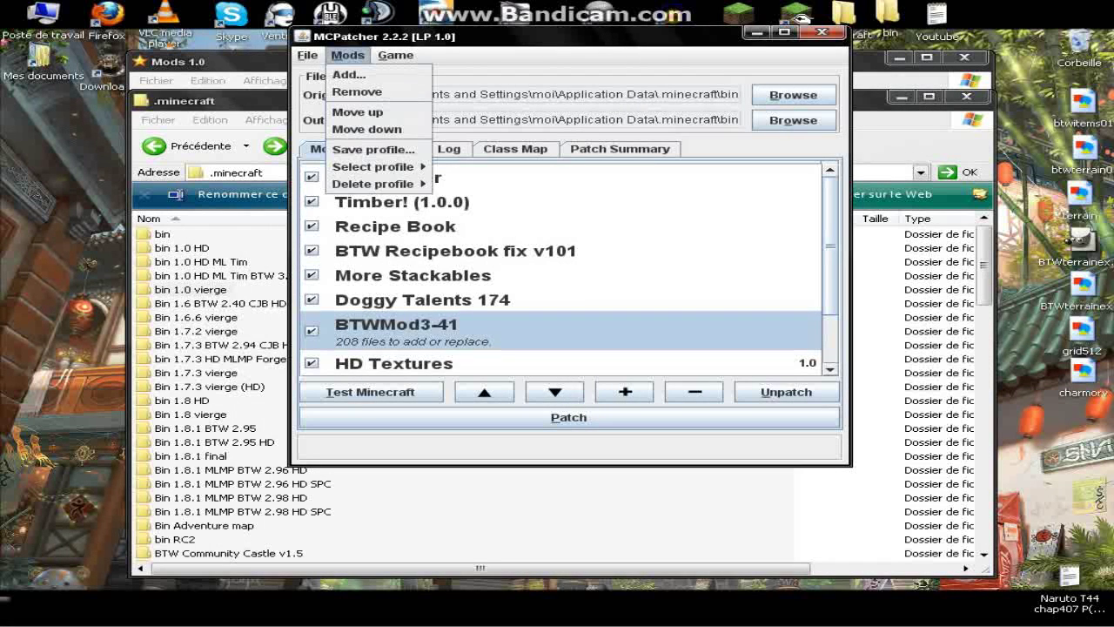
{"action": "left_click", "coordinate": [349, 75]}
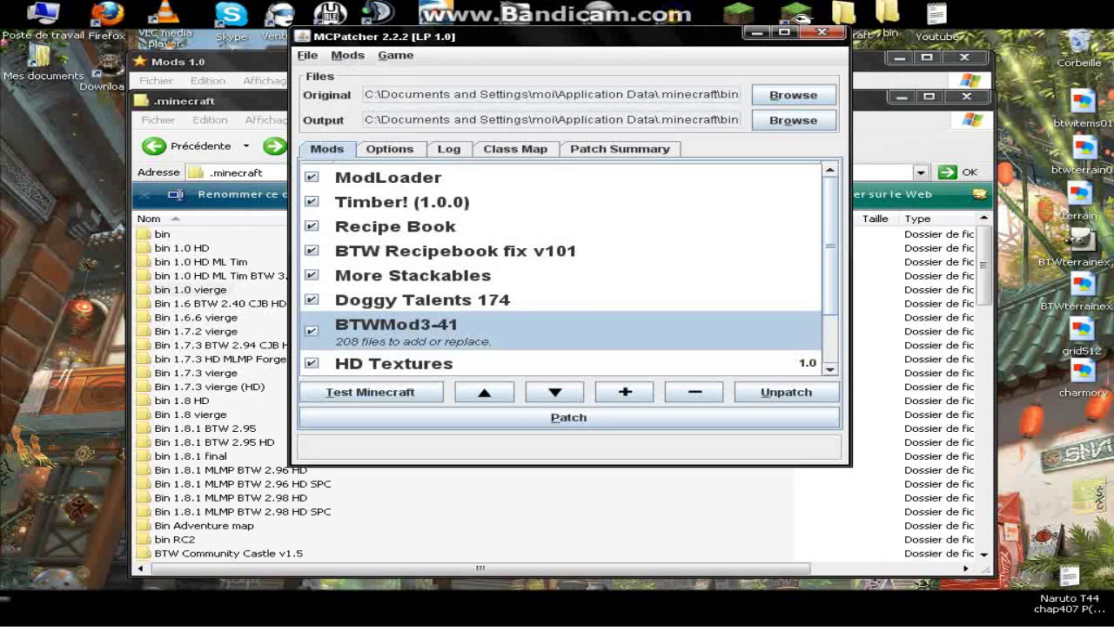
{"action": "left_click", "coordinate": [414, 275]}
{"action": "scroll", "coordinate": [413, 275], "scroll_direction": "down", "scroll_amount": 2}
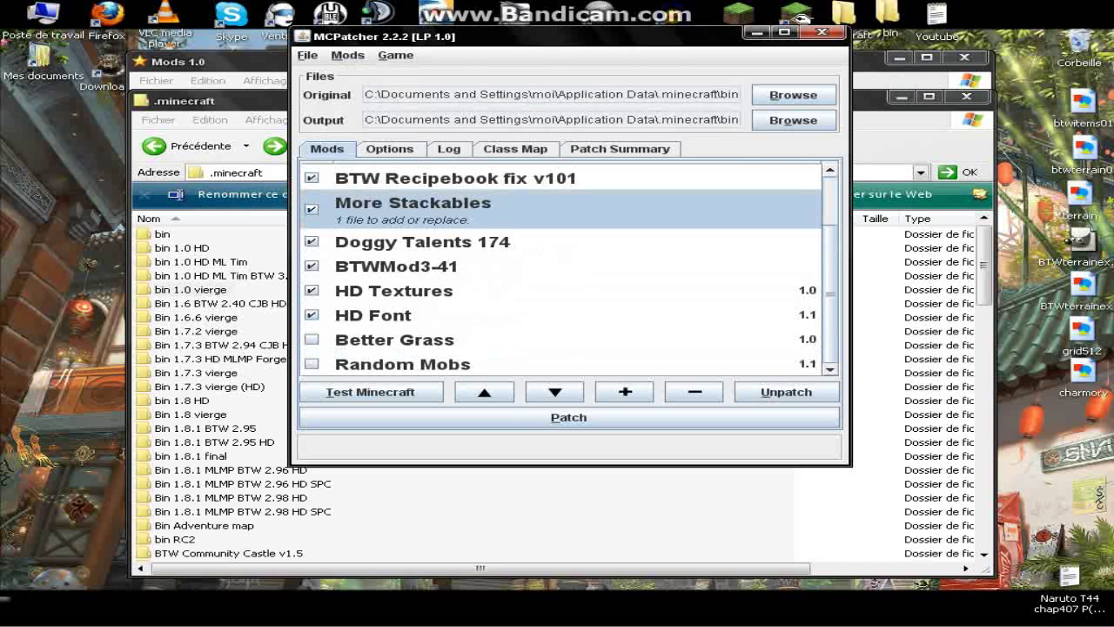
{"action": "left_click", "coordinate": [394, 292]}
{"action": "scroll", "coordinate": [562, 270], "scroll_direction": "up", "scroll_amount": 1}
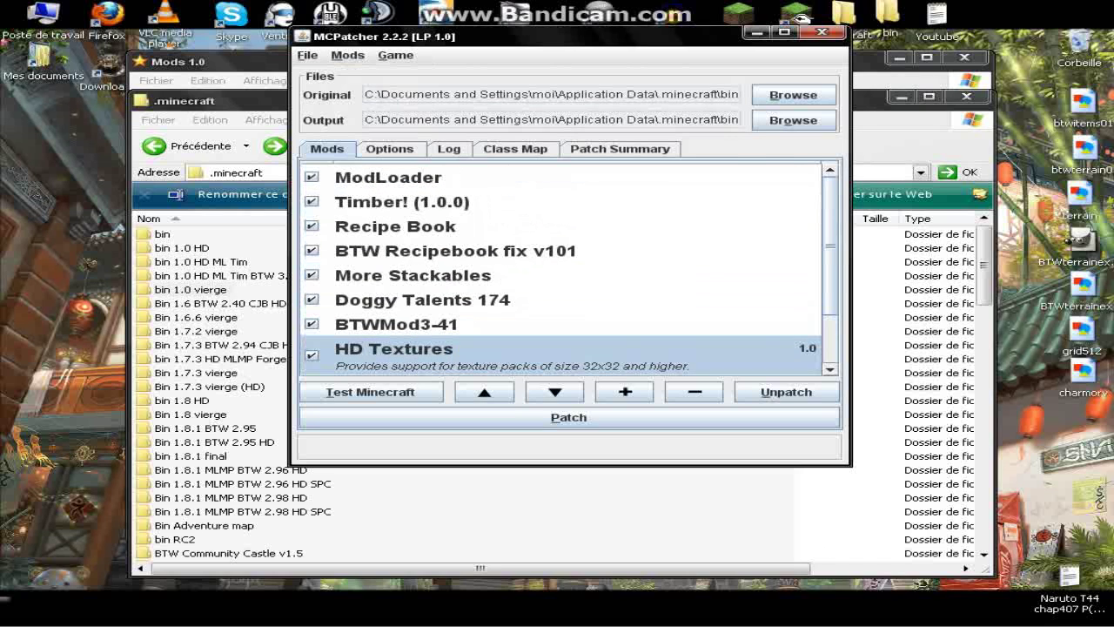
Check the Mods 1.0 folder, close MCPatcher, and bring the .minecraft folder window to the front.
{"action": "left_click", "coordinate": [180, 62]}
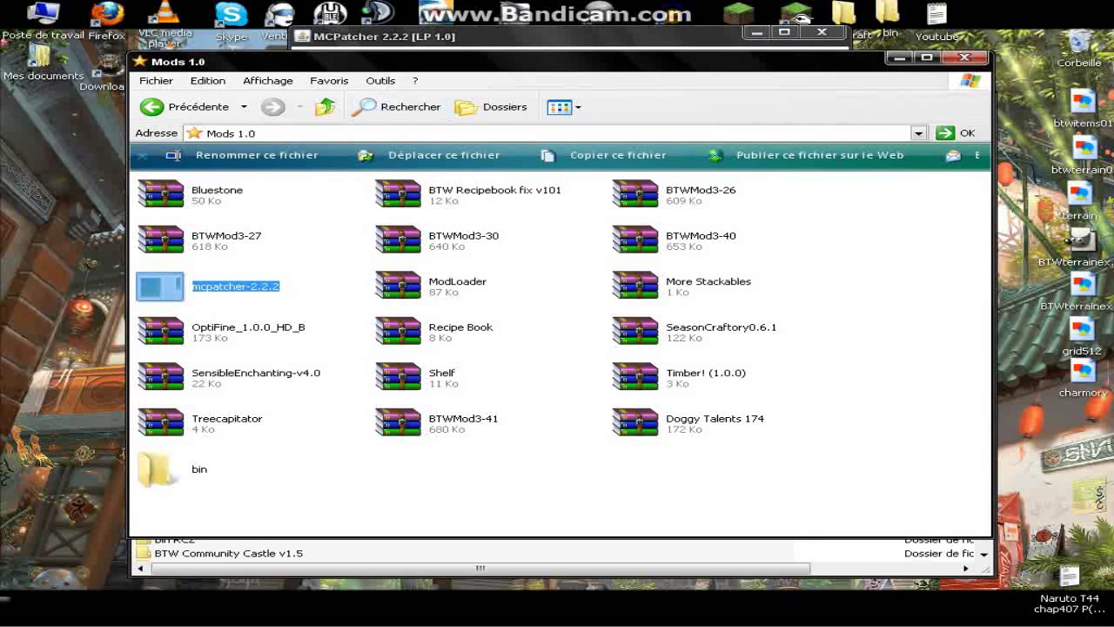
{"action": "left_click", "coordinate": [643, 37]}
{"action": "left_click", "coordinate": [822, 32]}
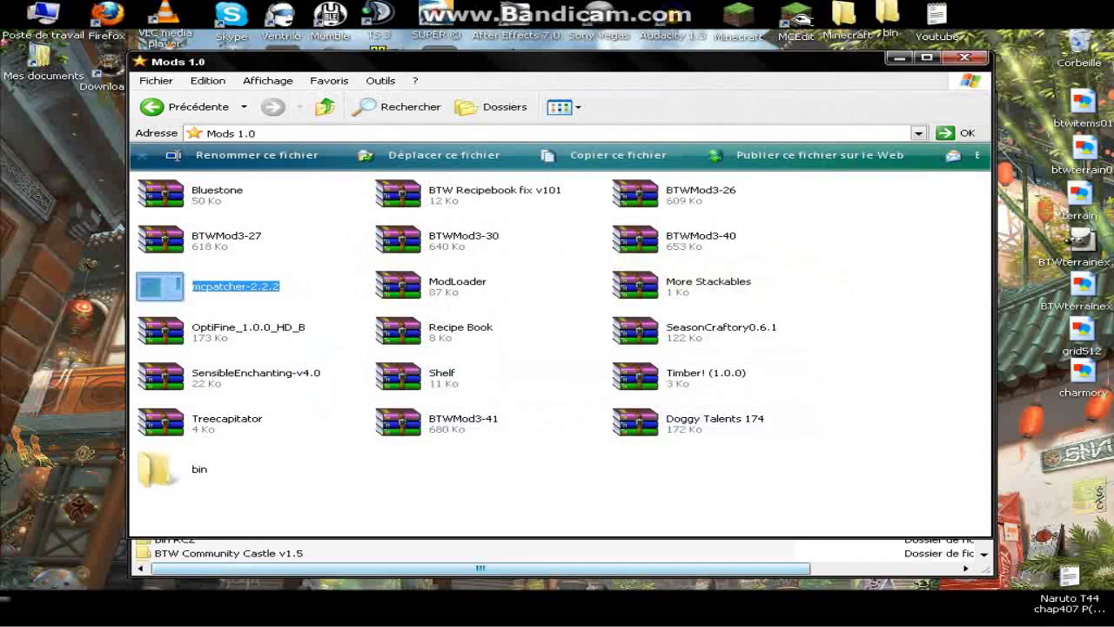
{"action": "left_click", "coordinate": [522, 568]}
{"action": "left_click", "coordinate": [304, 172]}
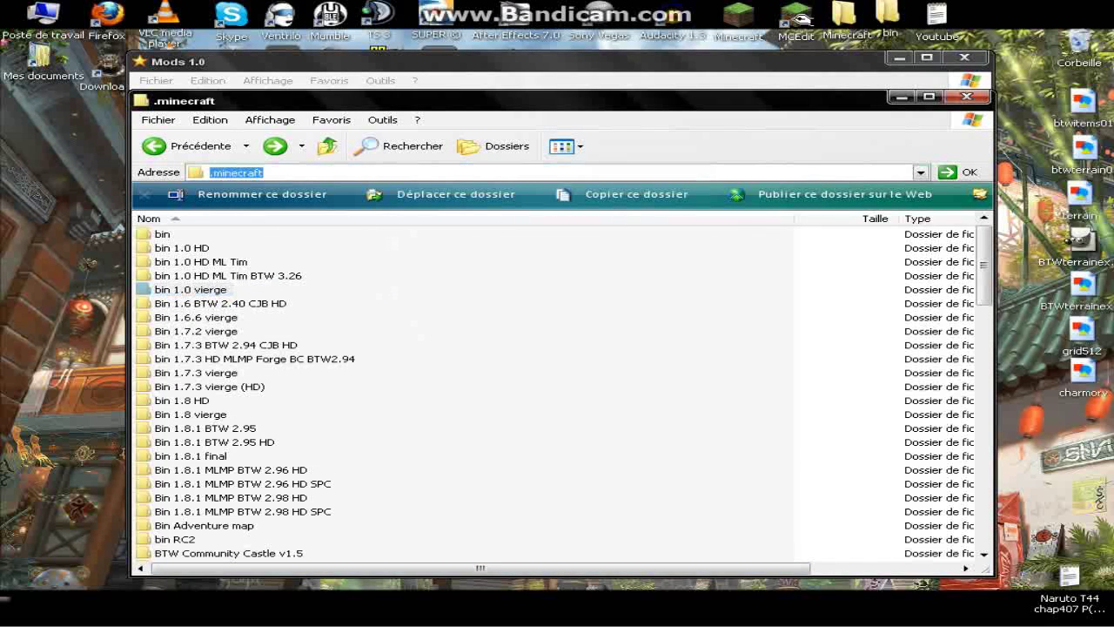
{"action": "left_click", "coordinate": [277, 172]}
Launch Minecraft, log in with the remembered account, and open the texture pack folder from the texture pack selection.
{"action": "double_click", "coordinate": [737, 18]}
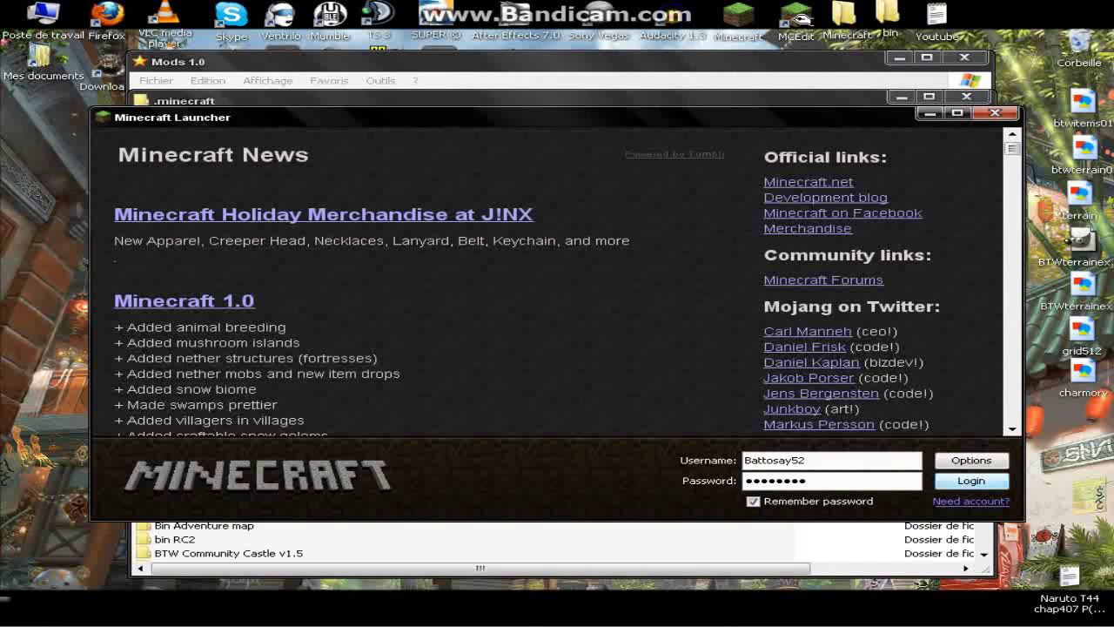
{"action": "left_click", "coordinate": [970, 481]}
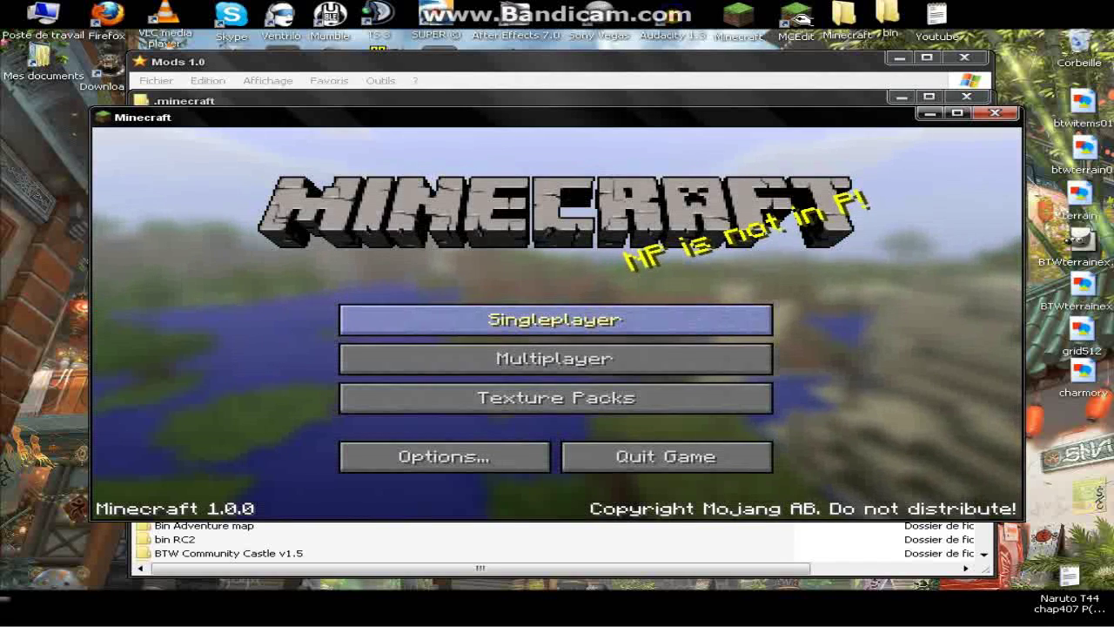
{"action": "left_click", "coordinate": [556, 402]}
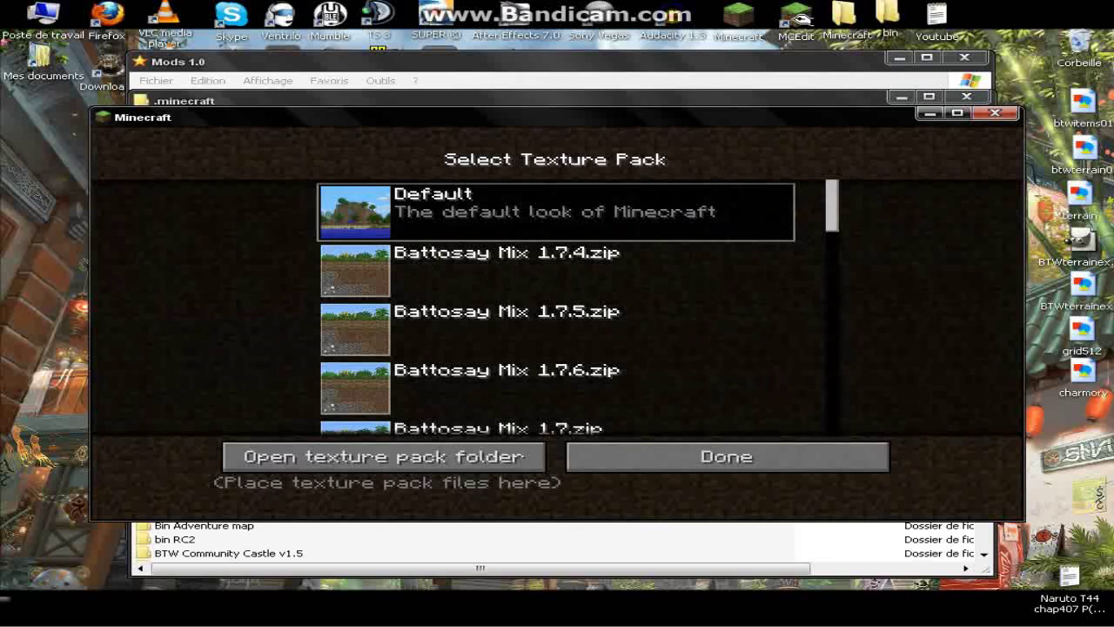
{"action": "left_click", "coordinate": [384, 456]}
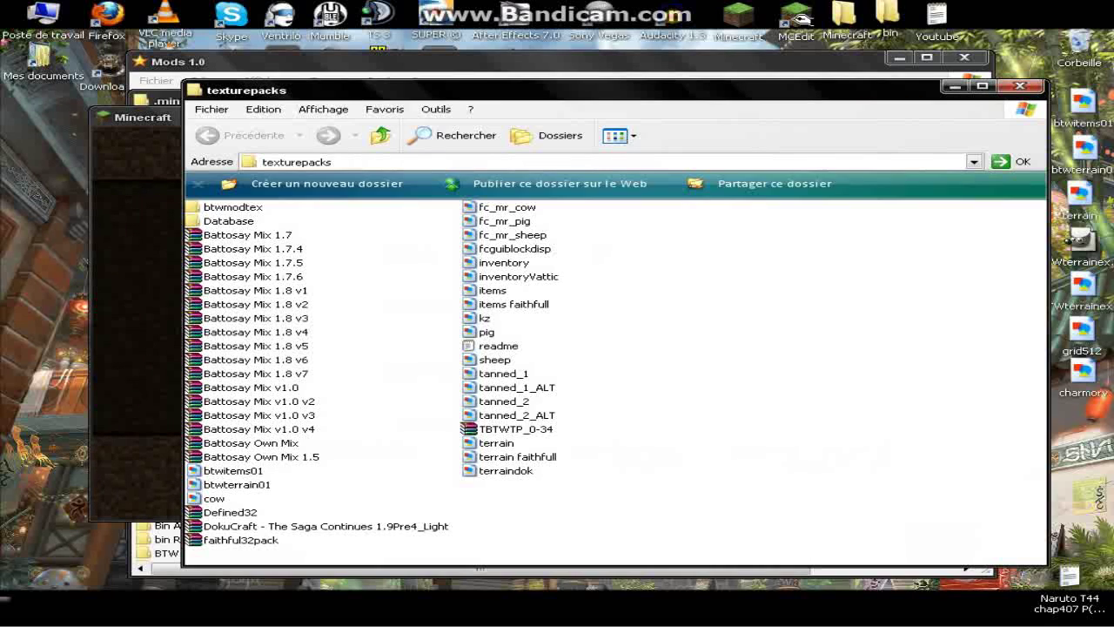
Go up from texturepacks to its parent .minecraft folder, and close that folder window and Minecraft.
{"action": "left_click_drag", "start_coordinate": [383, 91], "coordinate": [361, 74]}
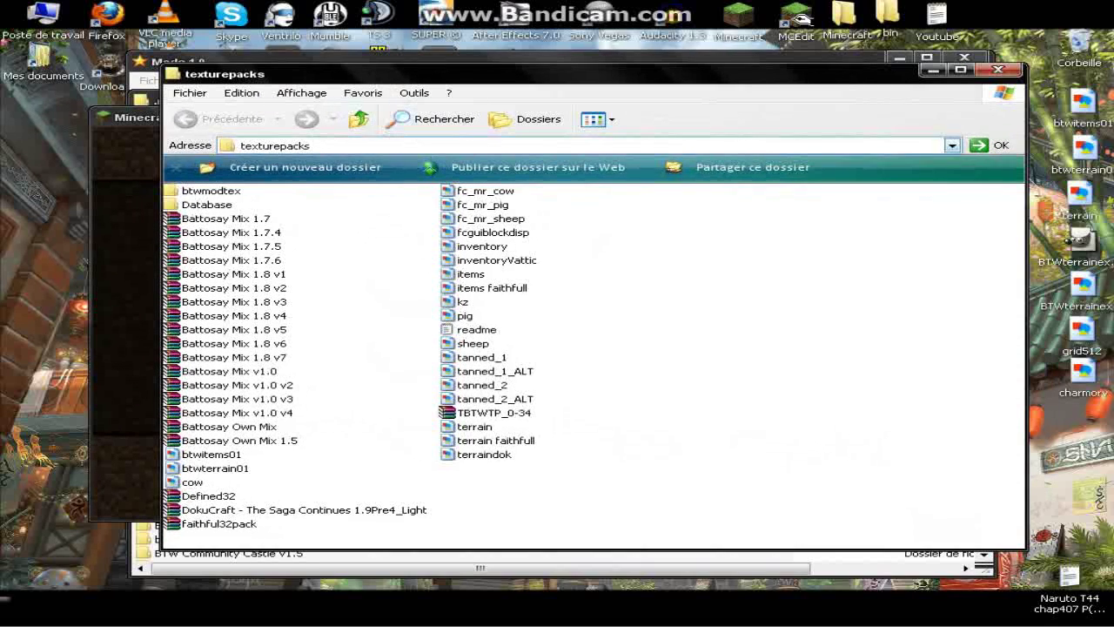
{"action": "left_click", "coordinate": [358, 118]}
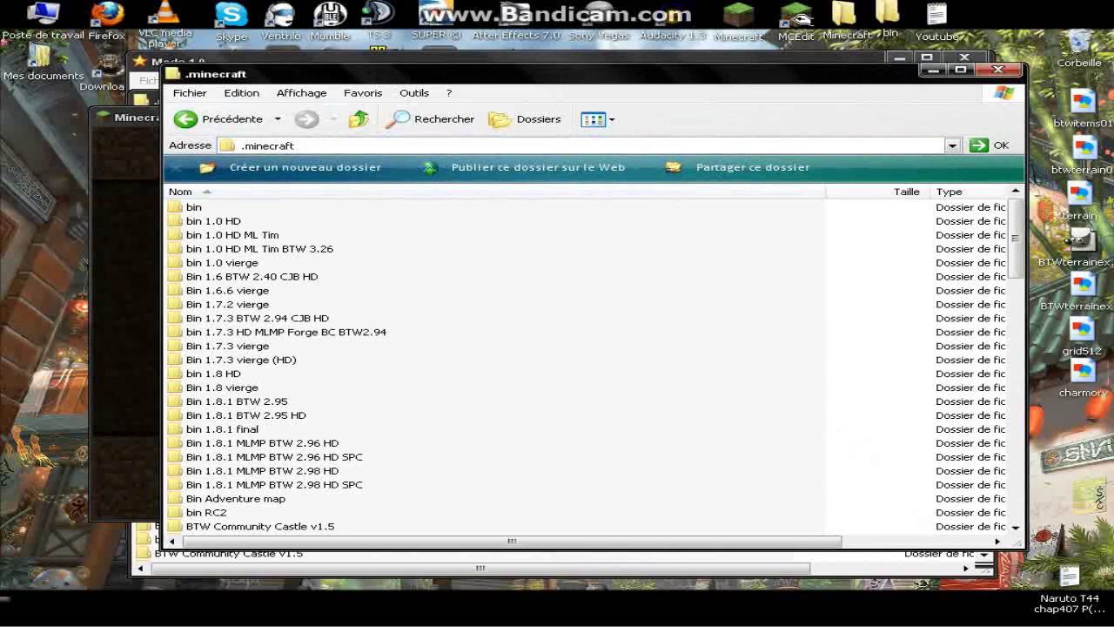
{"action": "left_click_drag", "start_coordinate": [609, 75], "coordinate": [625, 90]}
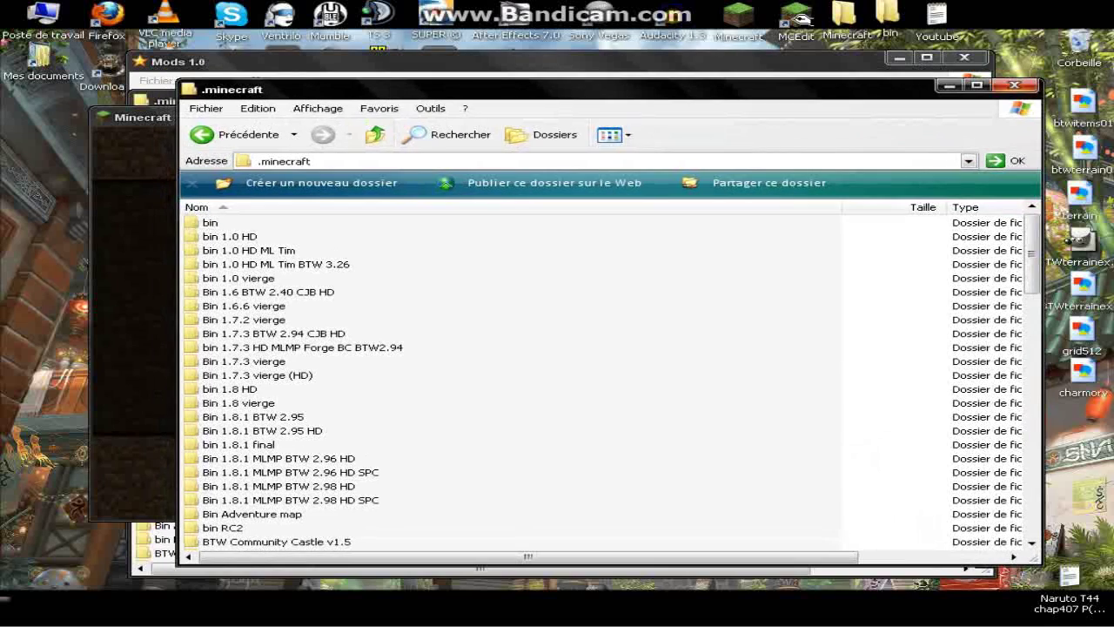
{"action": "left_click", "coordinate": [1013, 86]}
{"action": "key", "text": "alt+Tab"}
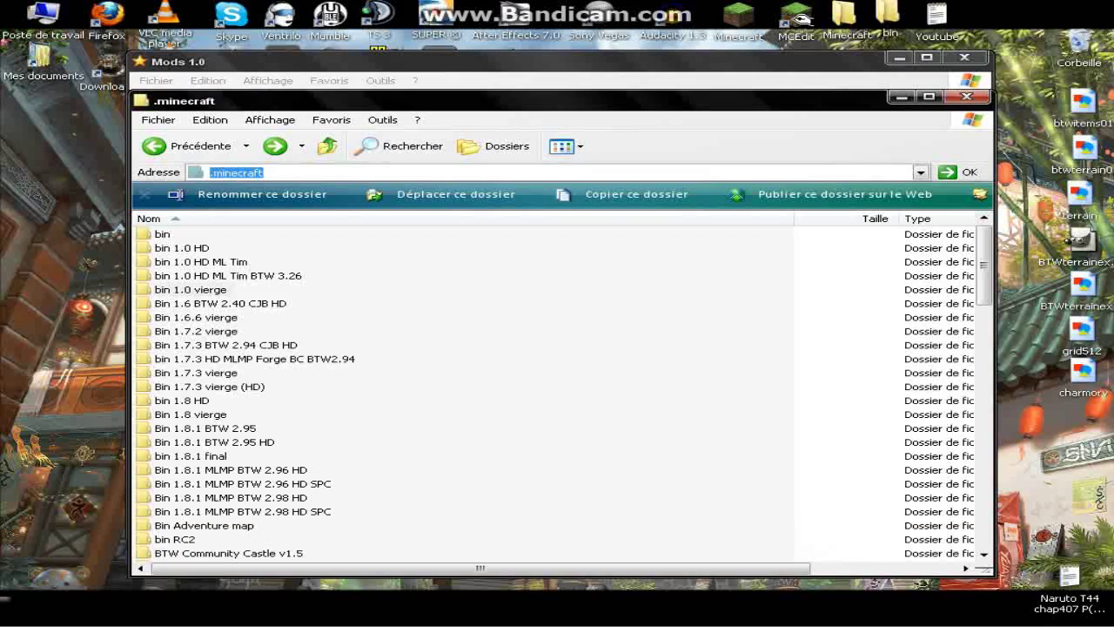
Inspect the bin folder inside .minecraft, selecting its minecraft file, and return to the parent folder.
{"action": "left_click", "coordinate": [539, 287]}
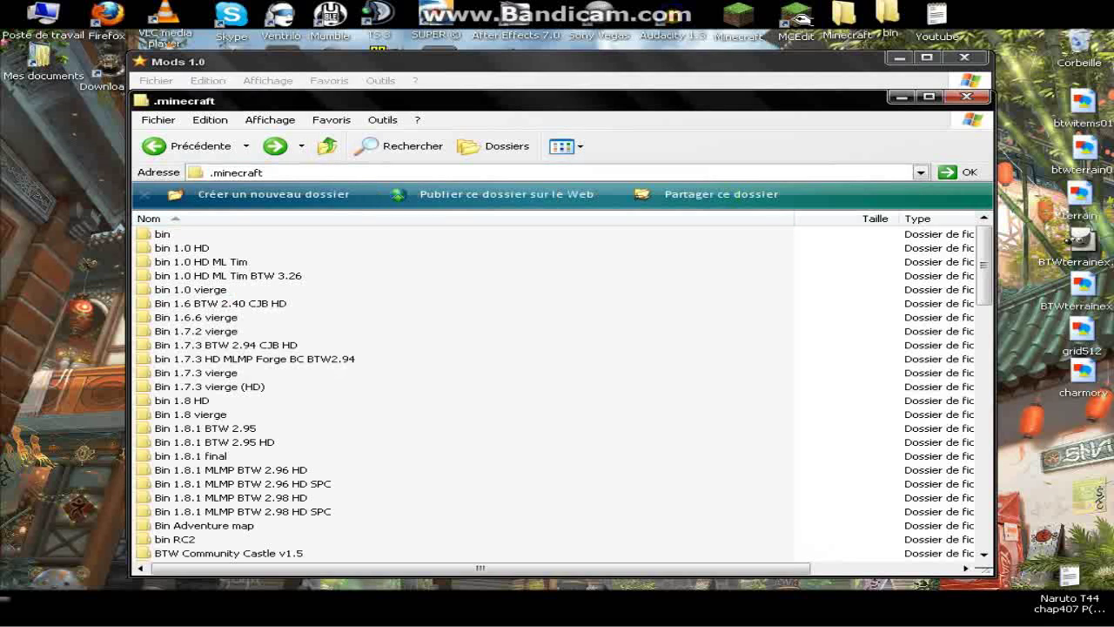
{"action": "left_click", "coordinate": [162, 234]}
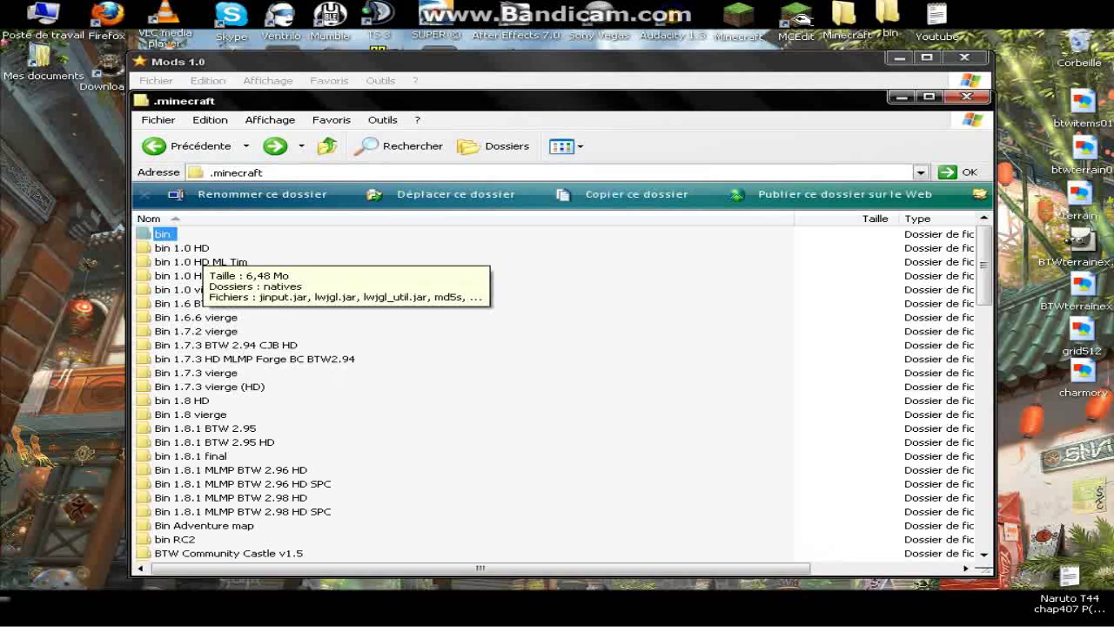
{"action": "double_click", "coordinate": [162, 234]}
{"action": "left_click", "coordinate": [174, 246]}
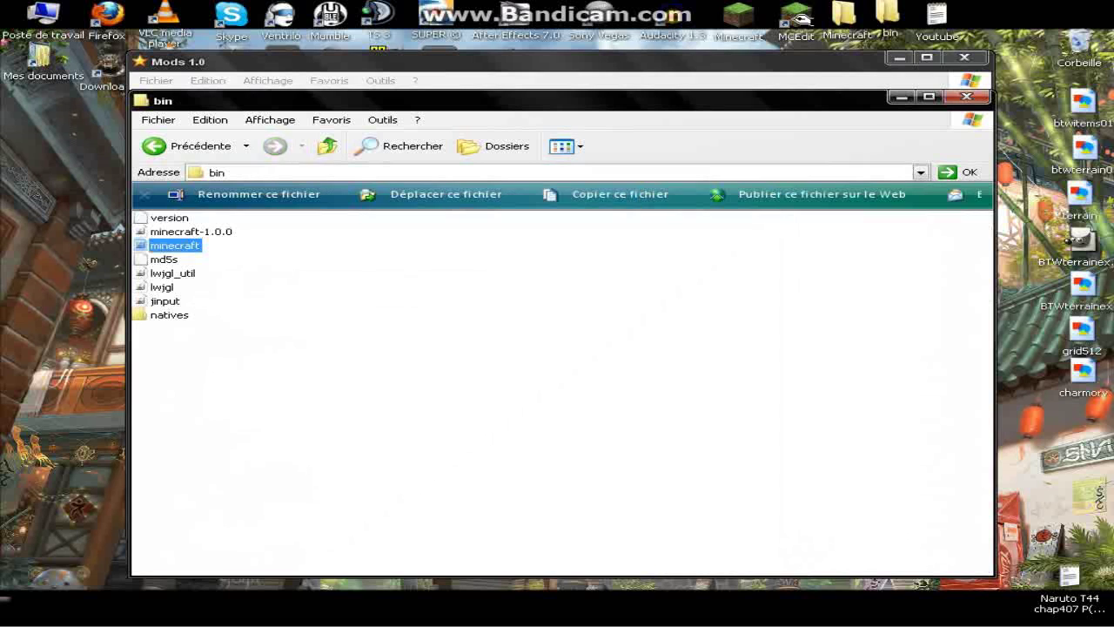
{"action": "left_click", "coordinate": [188, 146]}
Delete the bin folder from .minecraft, replace it with the bin folder moved from Mods 1.0, and check its contents.
{"action": "left_click_drag", "start_coordinate": [163, 234], "coordinate": [1079, 54]}
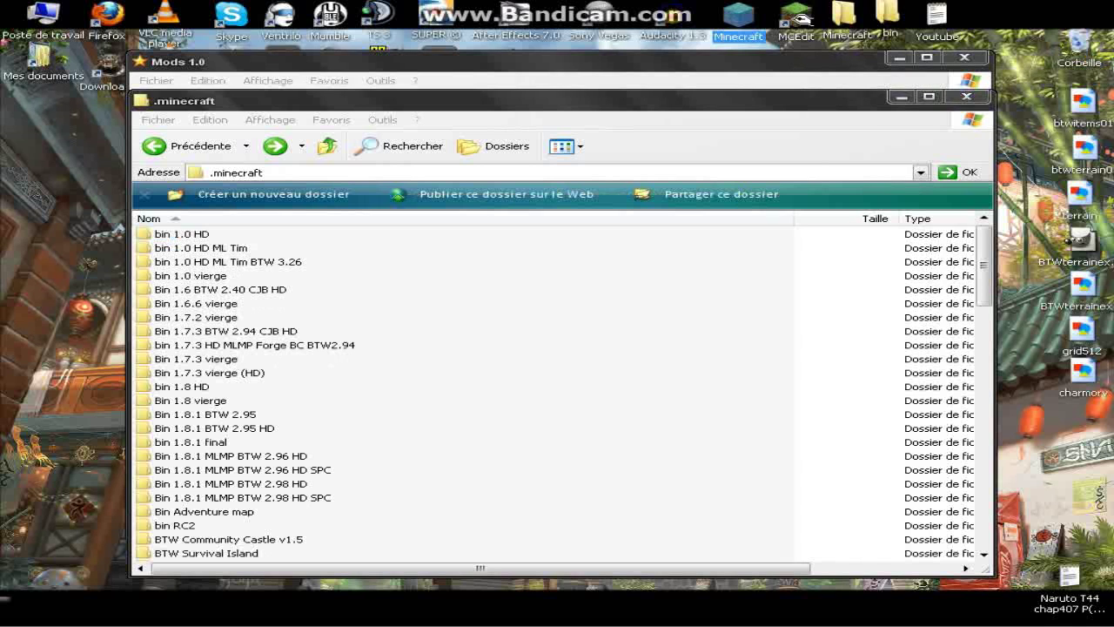
{"action": "left_click", "coordinate": [522, 64]}
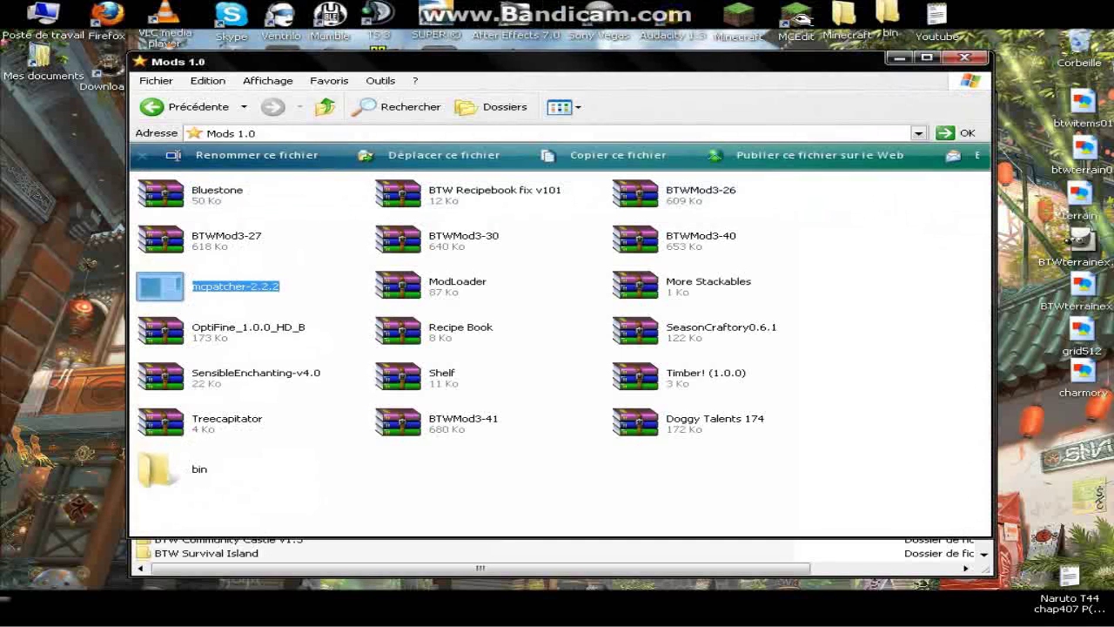
{"action": "left_click", "coordinate": [161, 469]}
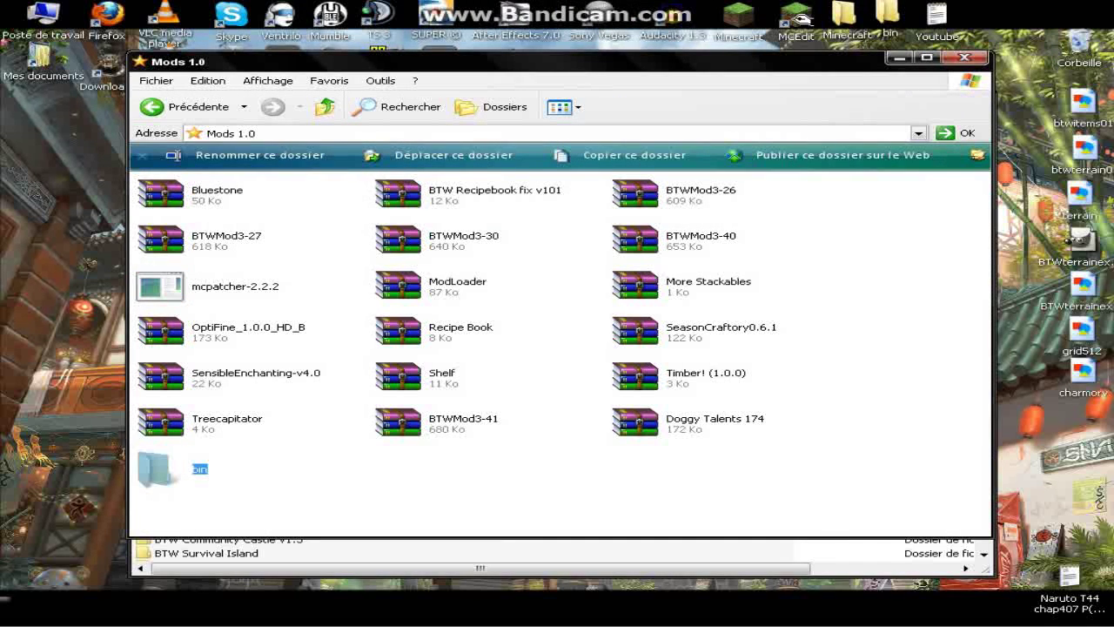
{"action": "key", "text": "ctrl+x"}
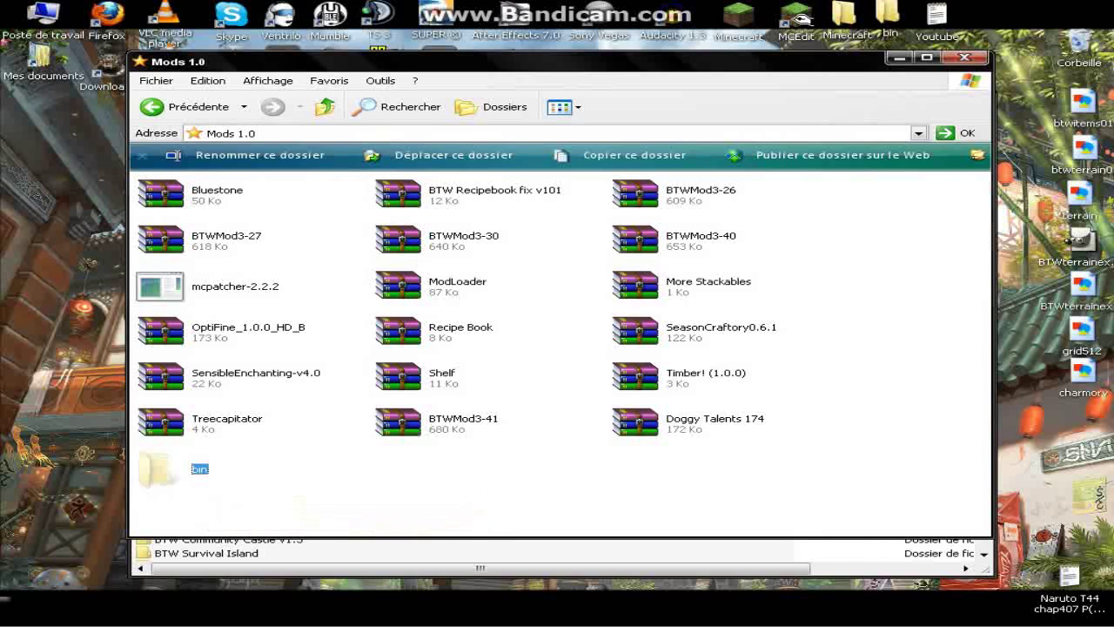
{"action": "left_click", "coordinate": [435, 554]}
{"action": "key", "text": "ctrl+v"}
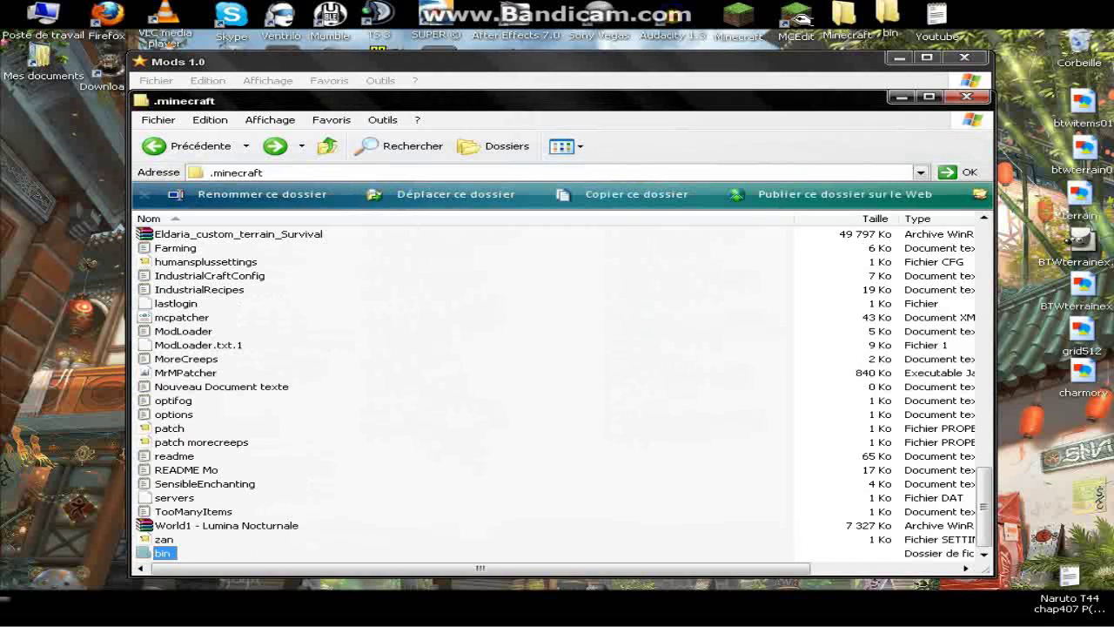
{"action": "key", "text": "F5"}
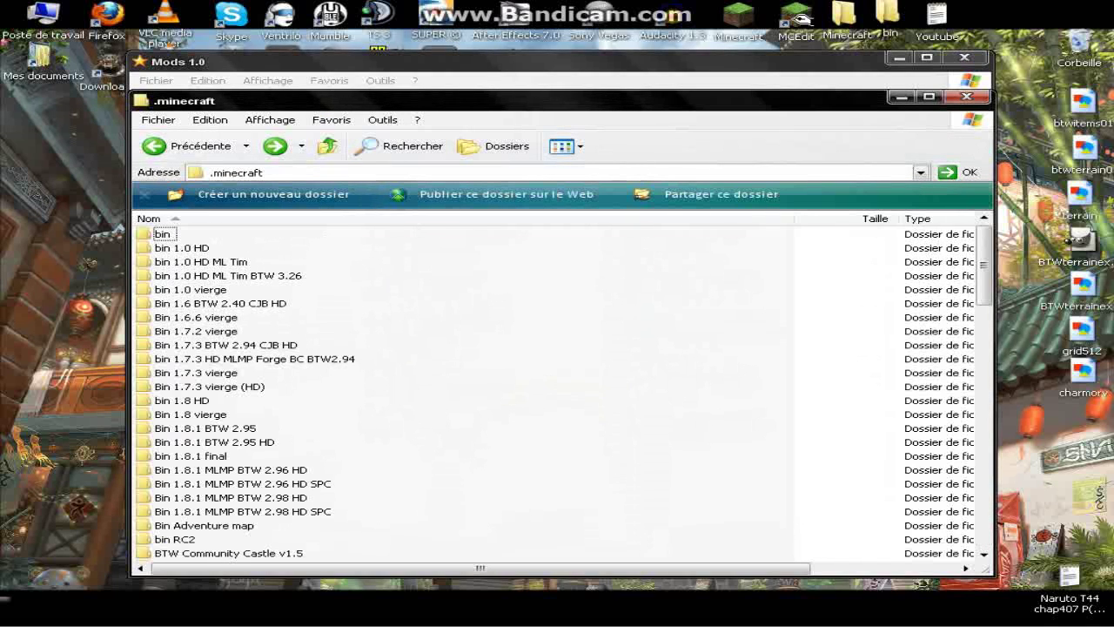
{"action": "double_click", "coordinate": [161, 234]}
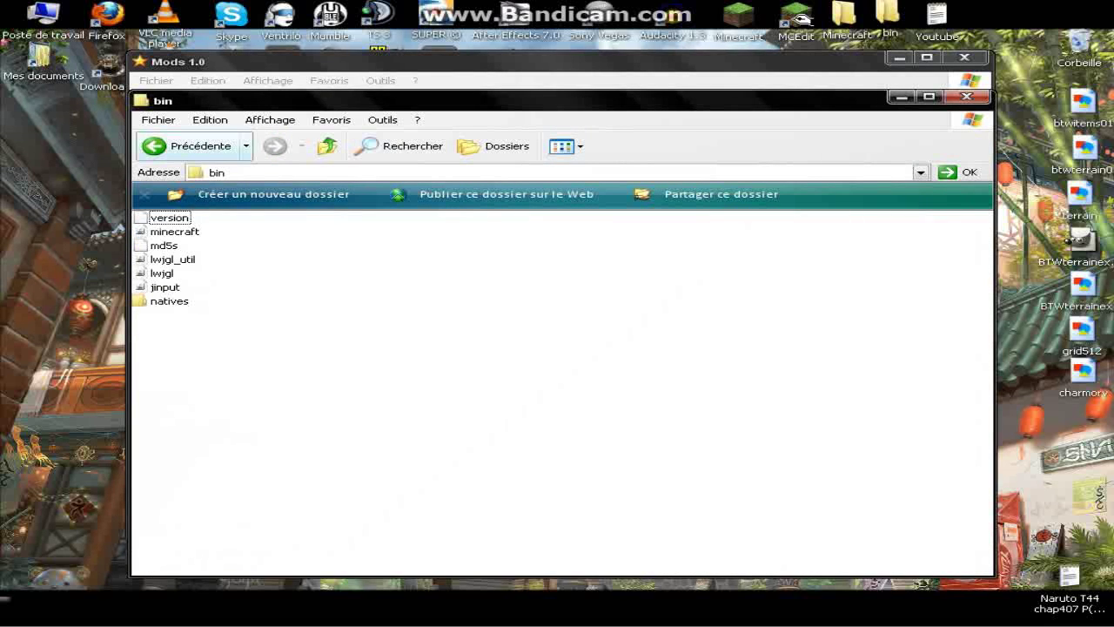
{"action": "left_click", "coordinate": [193, 146]}
Launch mcpatcher-2.2.2 from the Mods 1.0 folder.
{"action": "mouse_move", "coordinate": [501, 619]}
{"action": "left_click", "coordinate": [150, 615]}
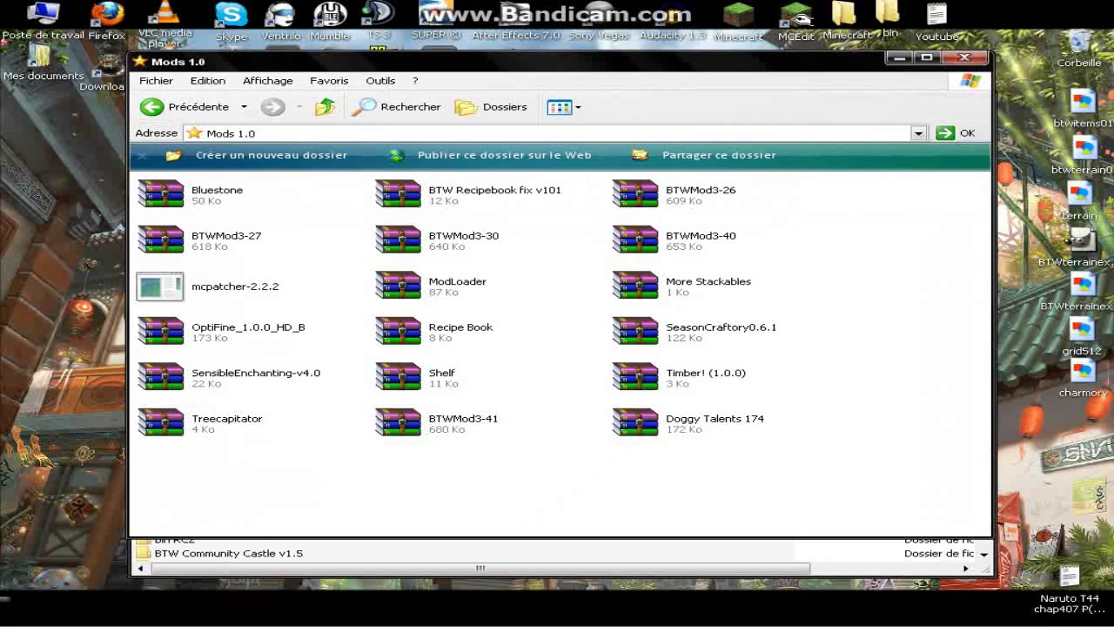
{"action": "left_click", "coordinate": [174, 286]}
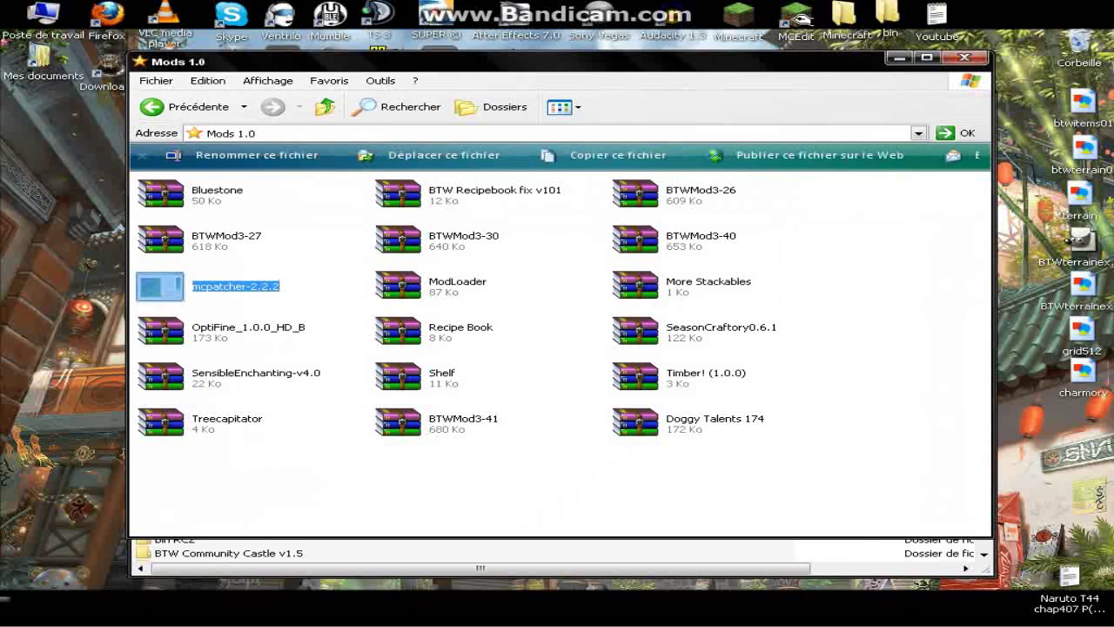
{"action": "key", "text": "Return"}
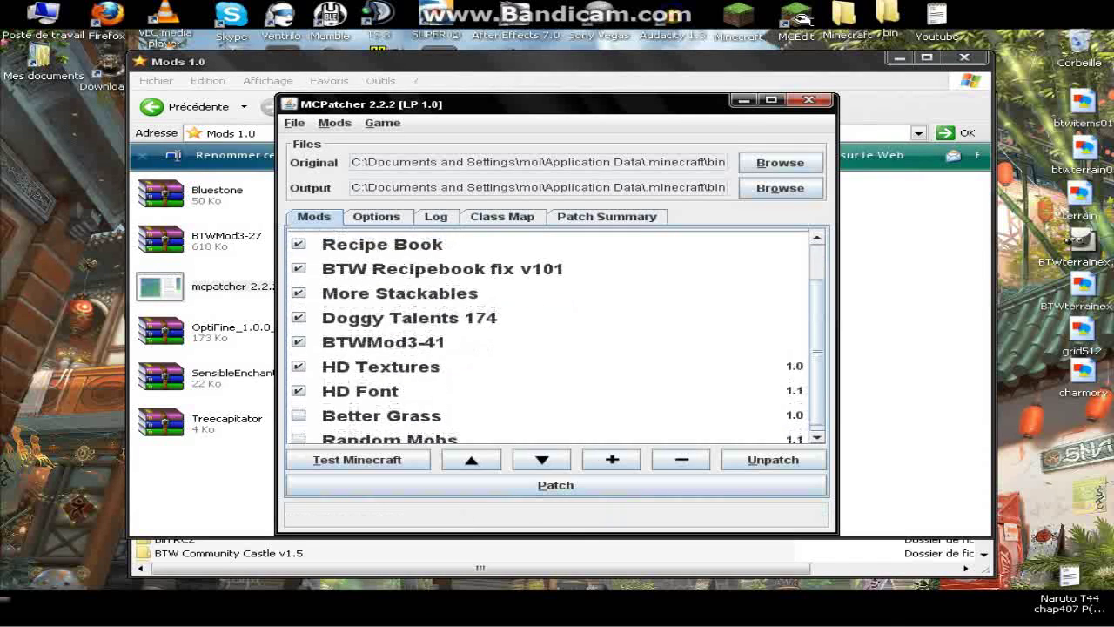
Look over the LP 1.0 mod list and switch MCPatcher to the Vanilla HD profile.
{"action": "scroll", "coordinate": [555, 337], "scroll_direction": "up", "scroll_amount": 1}
{"action": "scroll", "coordinate": [556, 338], "scroll_direction": "down", "scroll_amount": 1}
{"action": "scroll", "coordinate": [556, 338], "scroll_direction": "up", "scroll_amount": 1}
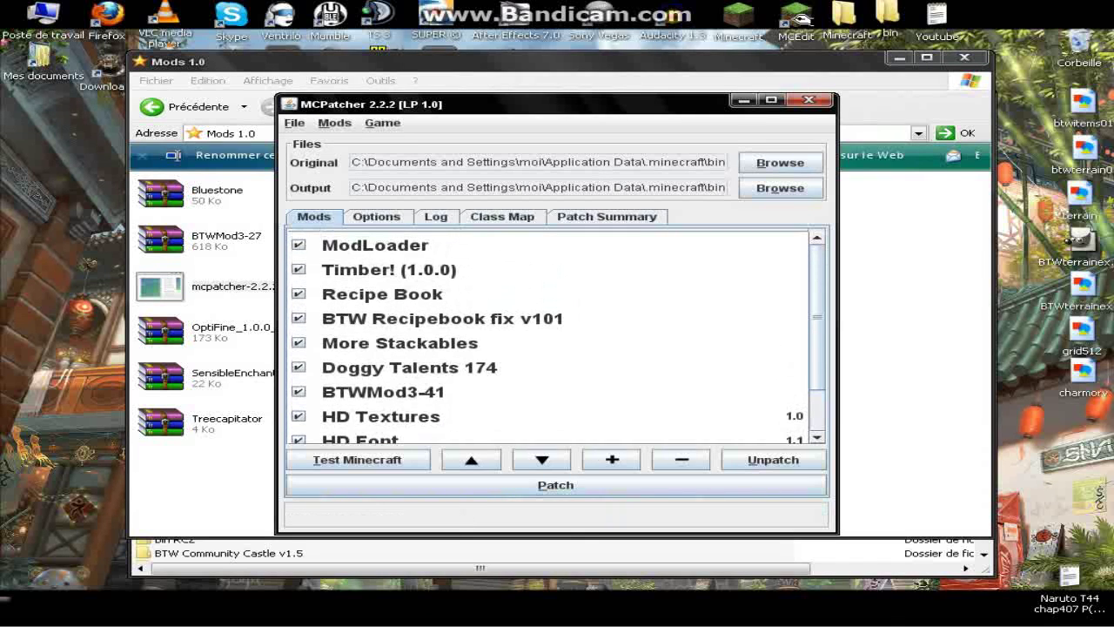
{"action": "left_click", "coordinate": [335, 122]}
{"action": "mouse_move", "coordinate": [361, 235]}
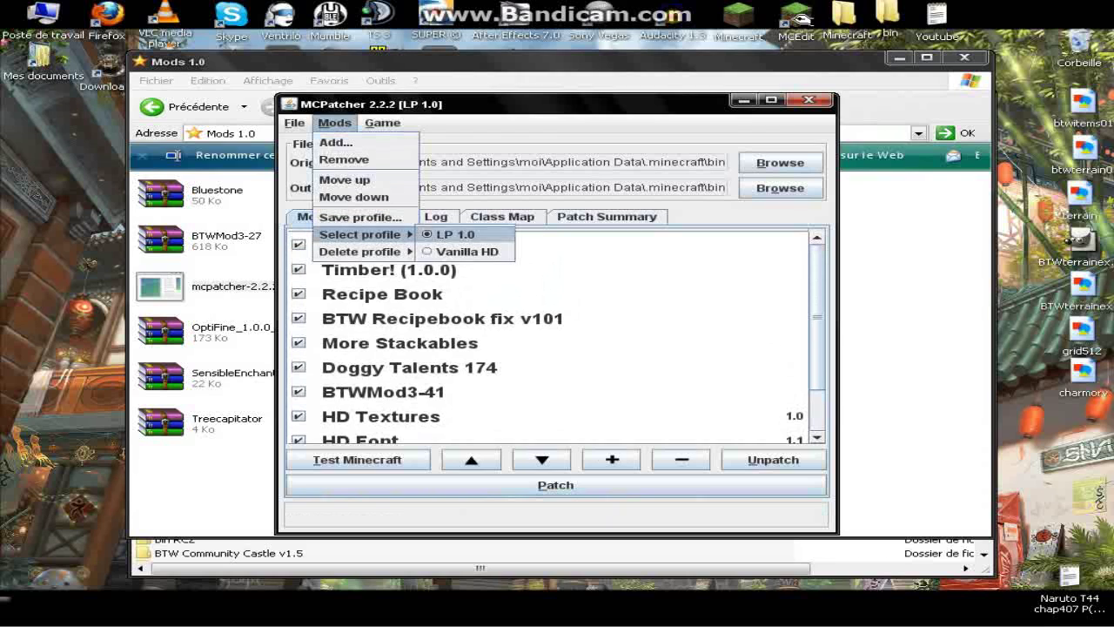
{"action": "left_click", "coordinate": [468, 251]}
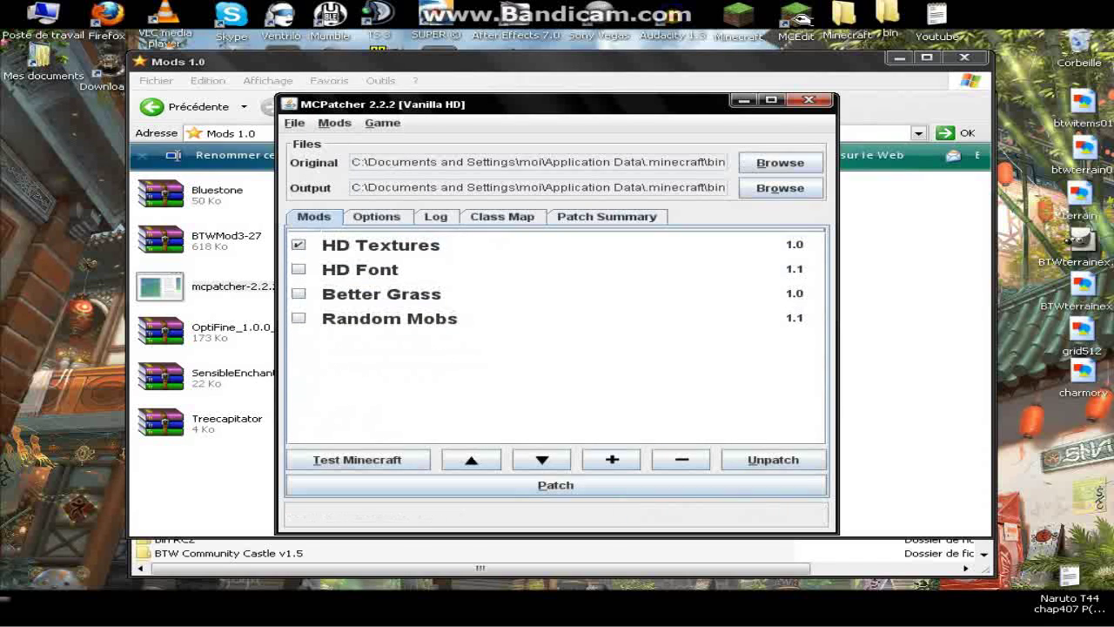
Read the Better Grass, Random Mobs and HD Font descriptions, and enable the HD Font mod.
{"action": "left_click", "coordinate": [409, 295]}
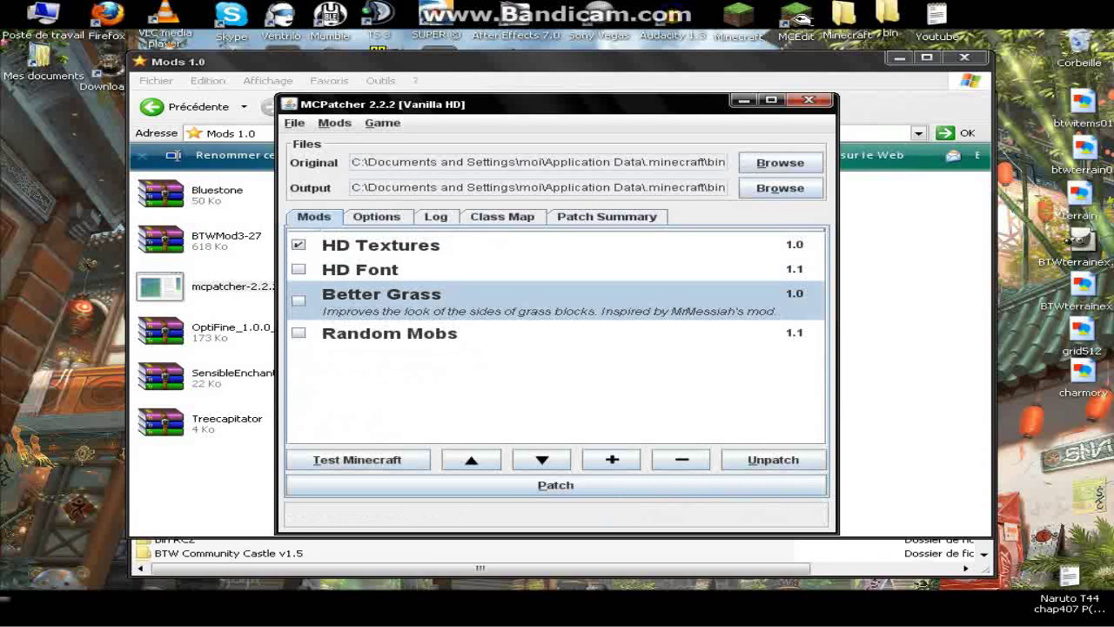
{"action": "left_click", "coordinate": [390, 333]}
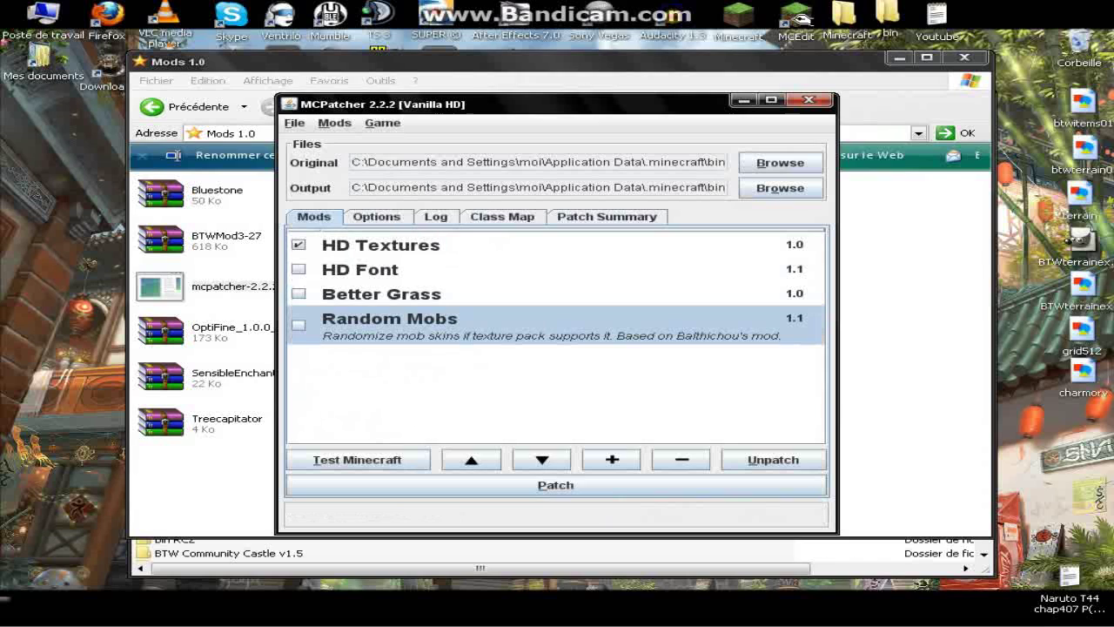
{"action": "left_click", "coordinate": [374, 270]}
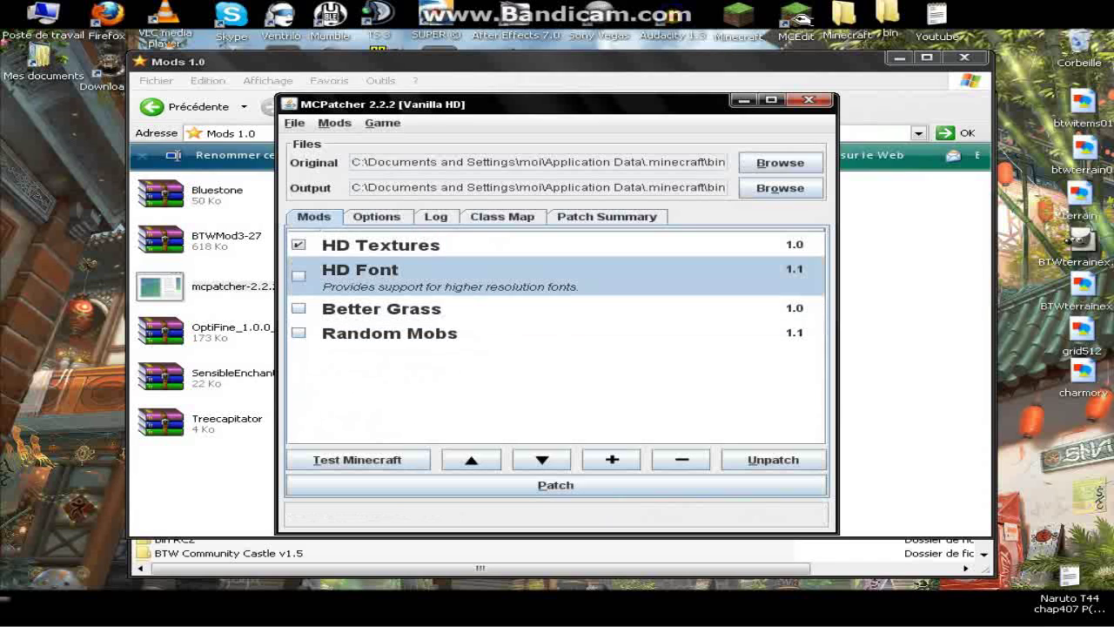
{"action": "left_click", "coordinate": [298, 276]}
{"action": "left_click", "coordinate": [382, 308]}
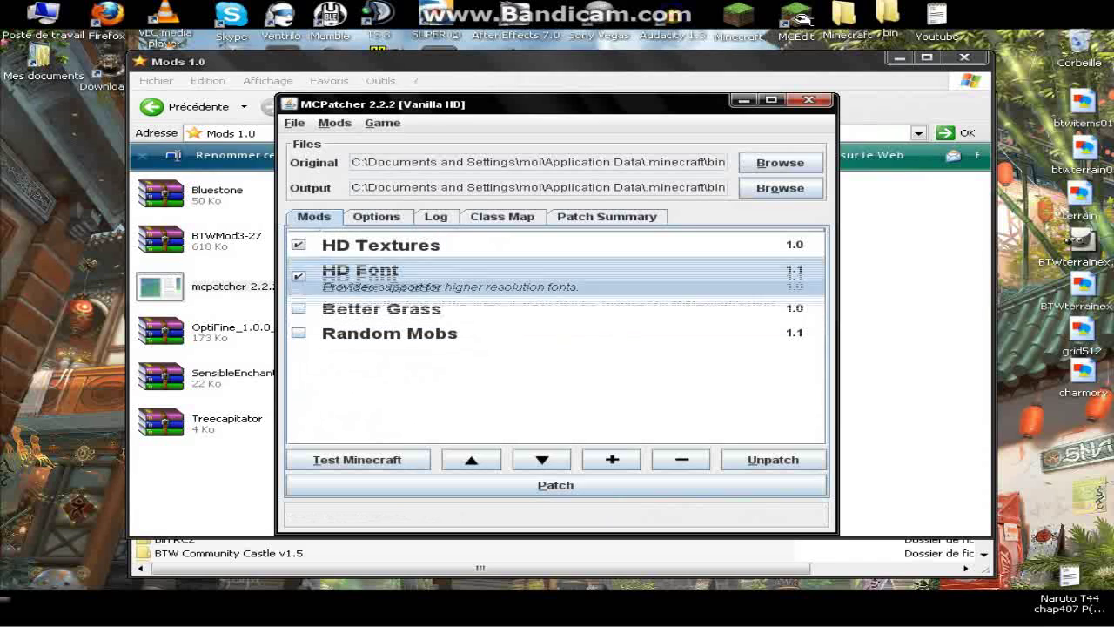
Add ModLoader.zip from the Mods 1.0 folder as an external mod with all its listed files.
{"action": "left_click", "coordinate": [388, 334]}
{"action": "left_click", "coordinate": [334, 123]}
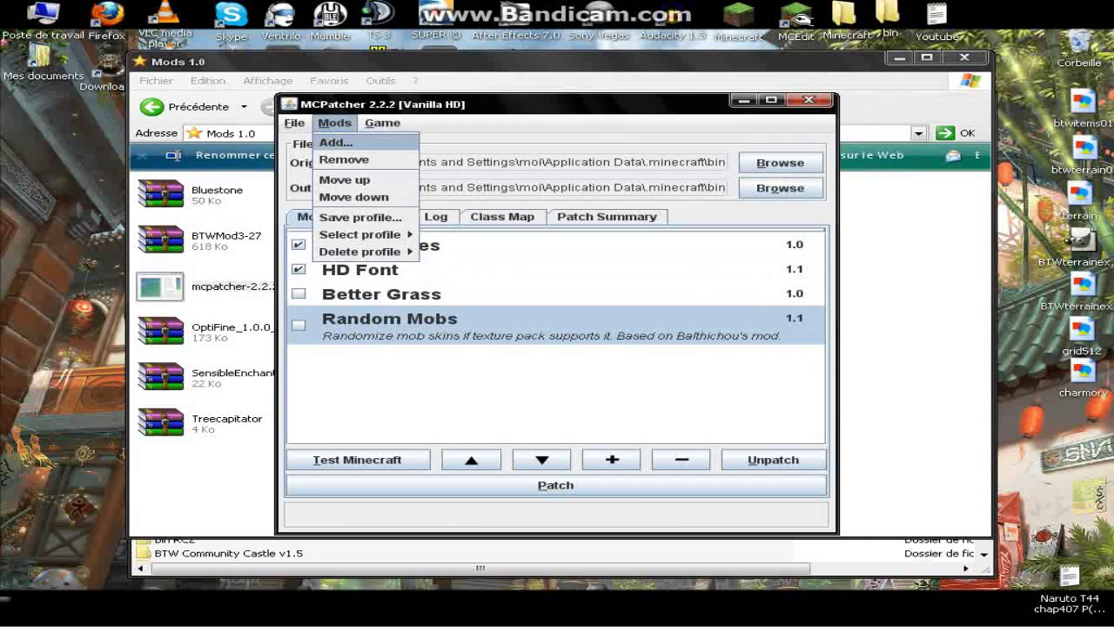
{"action": "left_click", "coordinate": [336, 142]}
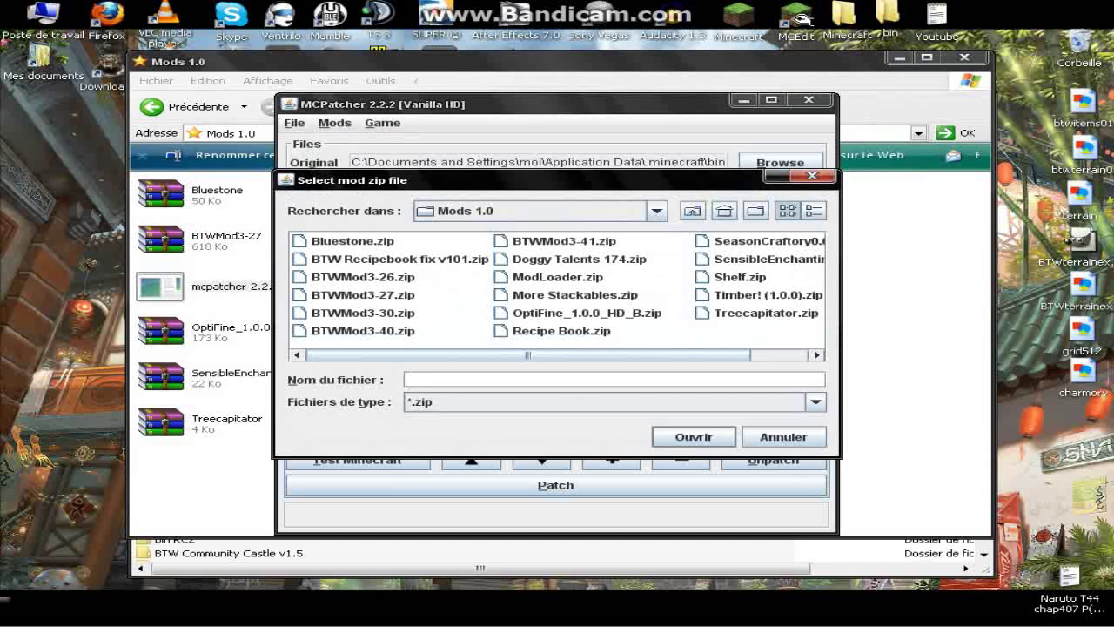
{"action": "left_click", "coordinate": [353, 241]}
{"action": "mouse_move", "coordinate": [527, 355]}
{"action": "left_mouse_down"}
{"action": "mouse_move", "coordinate": [586, 355]}
{"action": "mouse_move", "coordinate": [527, 355]}
{"action": "left_mouse_up"}
{"action": "double_click", "coordinate": [557, 277]}
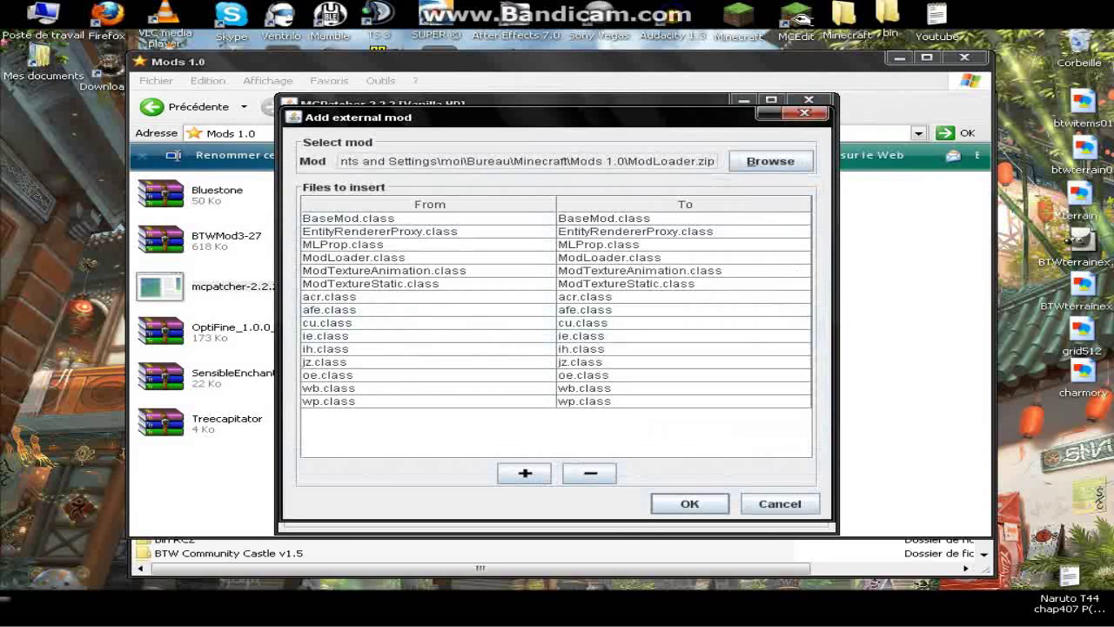
{"action": "key", "text": "Return"}
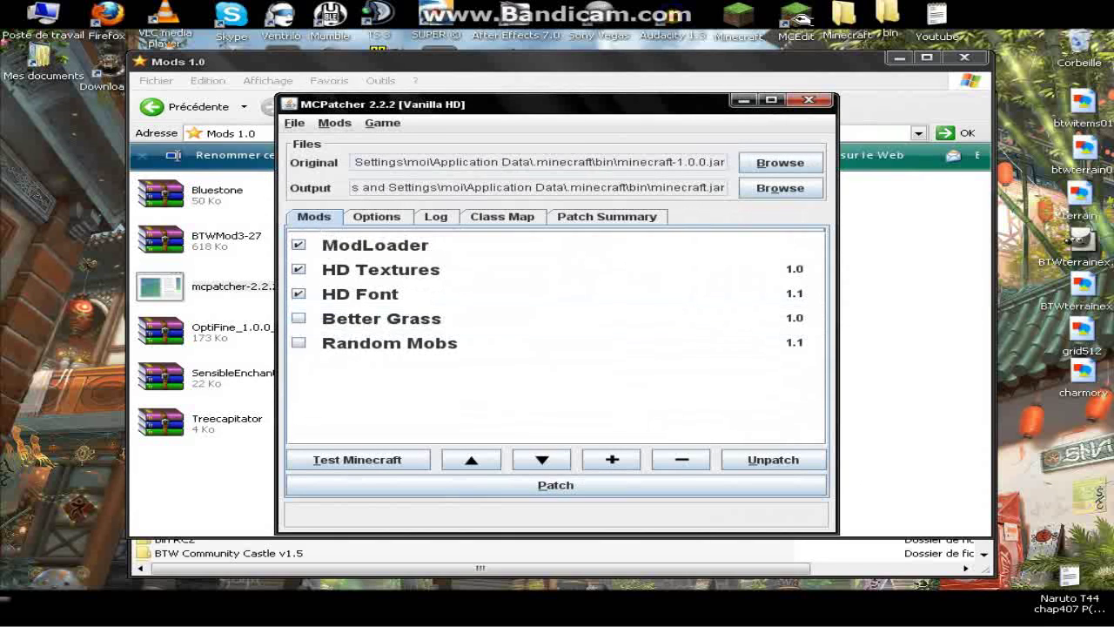
Add BTWMod3-41.zip as an external mod, using its MINECRAFT-JAR folder as the content for minecraft.jar.
{"action": "left_click", "coordinate": [334, 123]}
{"action": "left_click", "coordinate": [338, 142]}
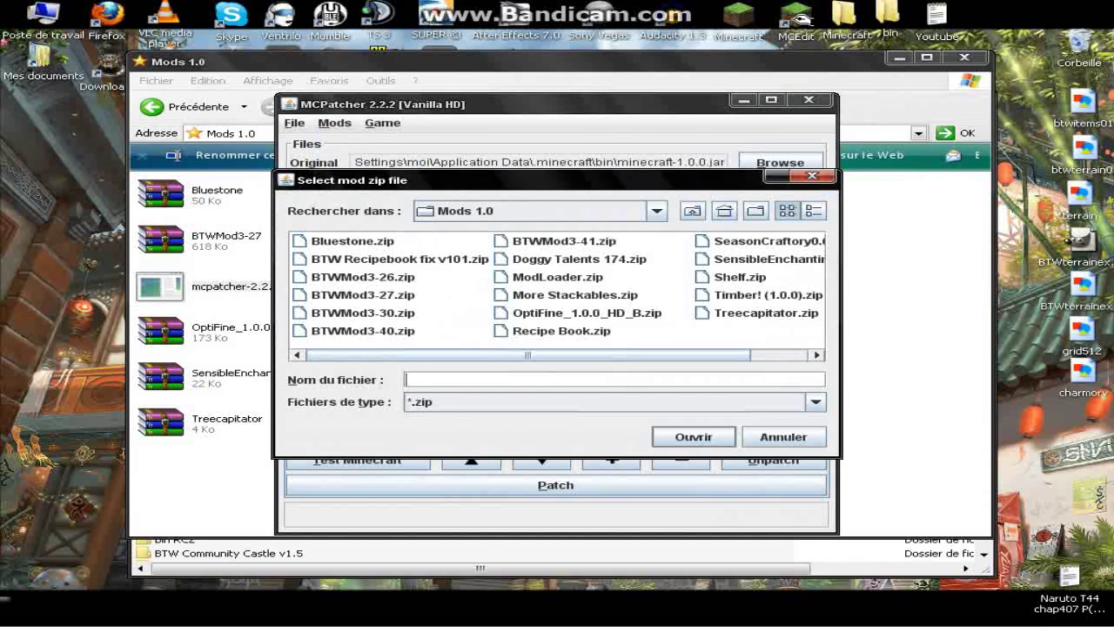
{"action": "left_click", "coordinate": [759, 333]}
{"action": "scroll", "coordinate": [557, 288], "scroll_direction": "down", "scroll_amount": 2}
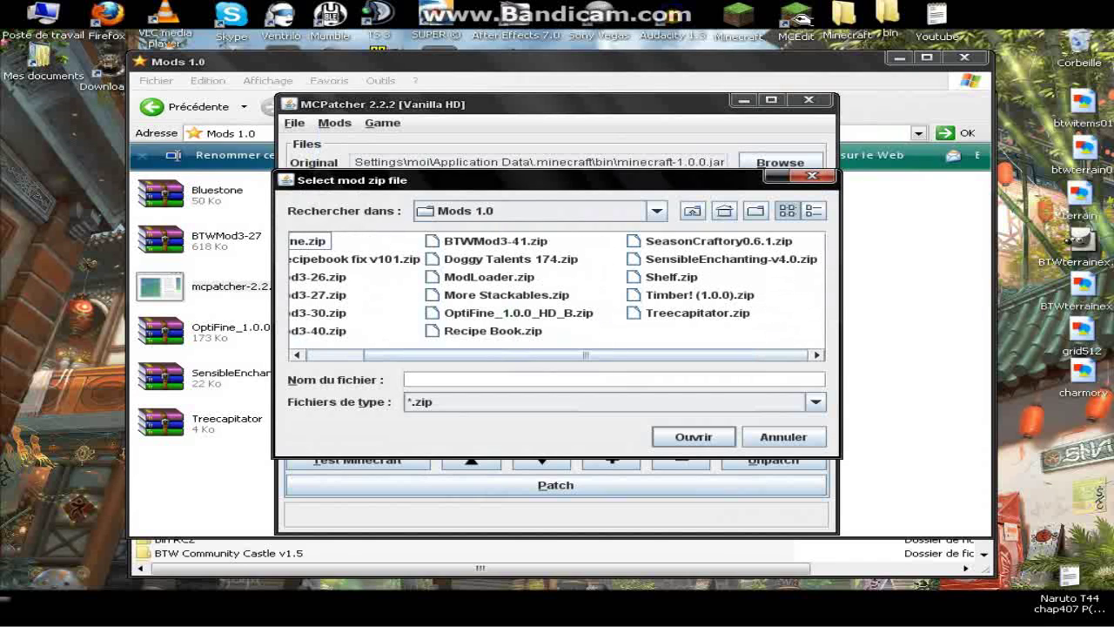
{"action": "double_click", "coordinate": [496, 241]}
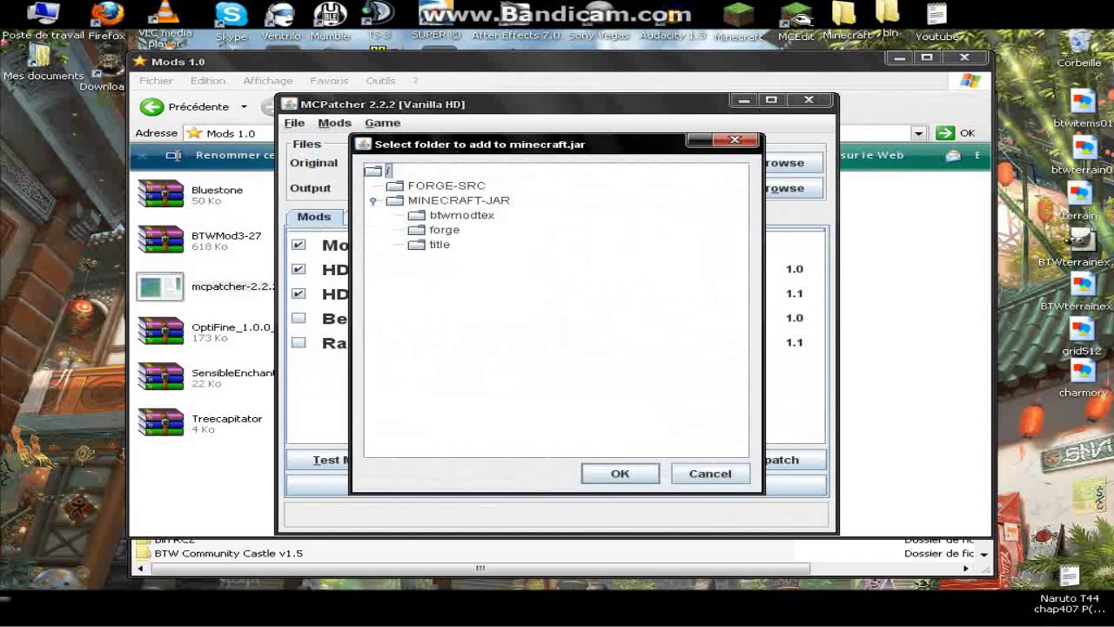
{"action": "left_click", "coordinate": [458, 200]}
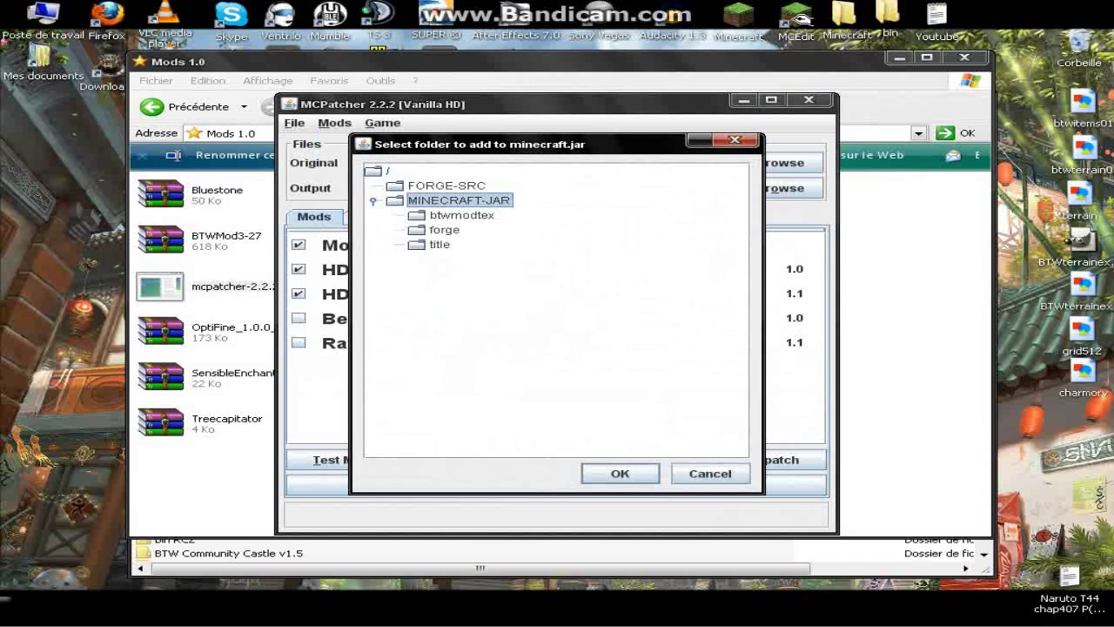
{"action": "left_click", "coordinate": [619, 473]}
{"action": "left_click", "coordinate": [689, 502]}
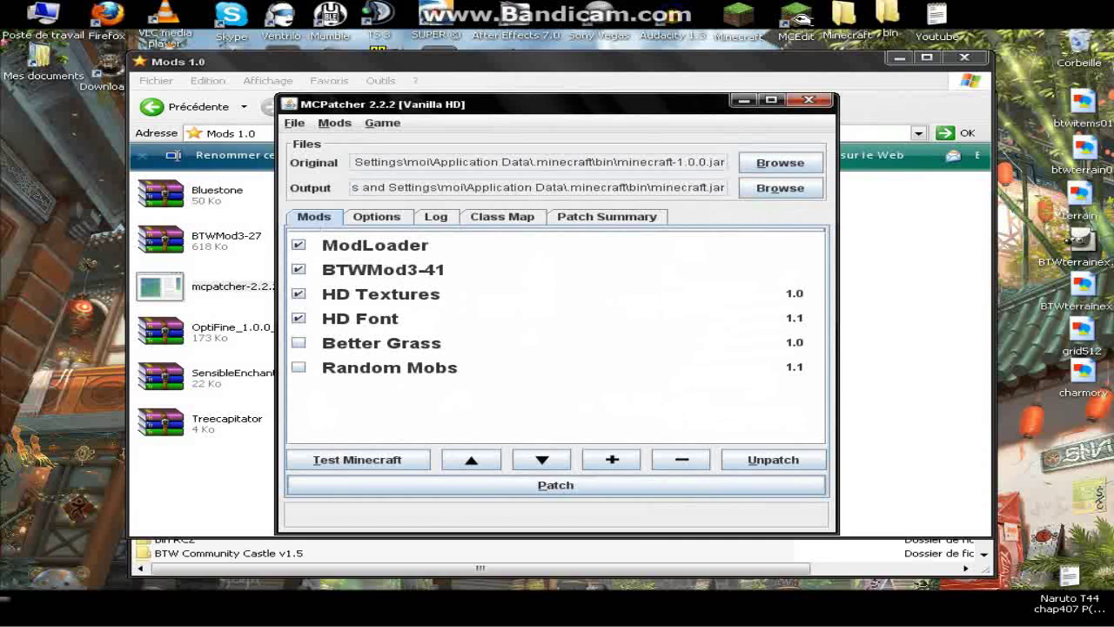
Patch Minecraft with the enabled mods, continuing despite the conflict between ModLoader and BTWMod3-41.
{"action": "left_click", "coordinate": [555, 485]}
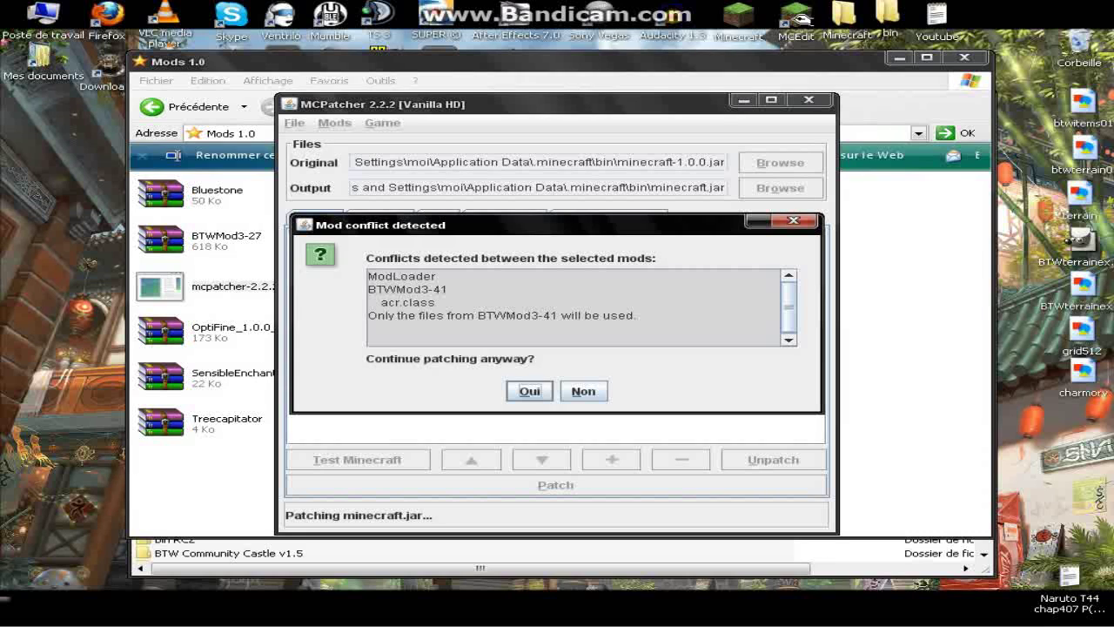
{"action": "key", "text": "Return"}
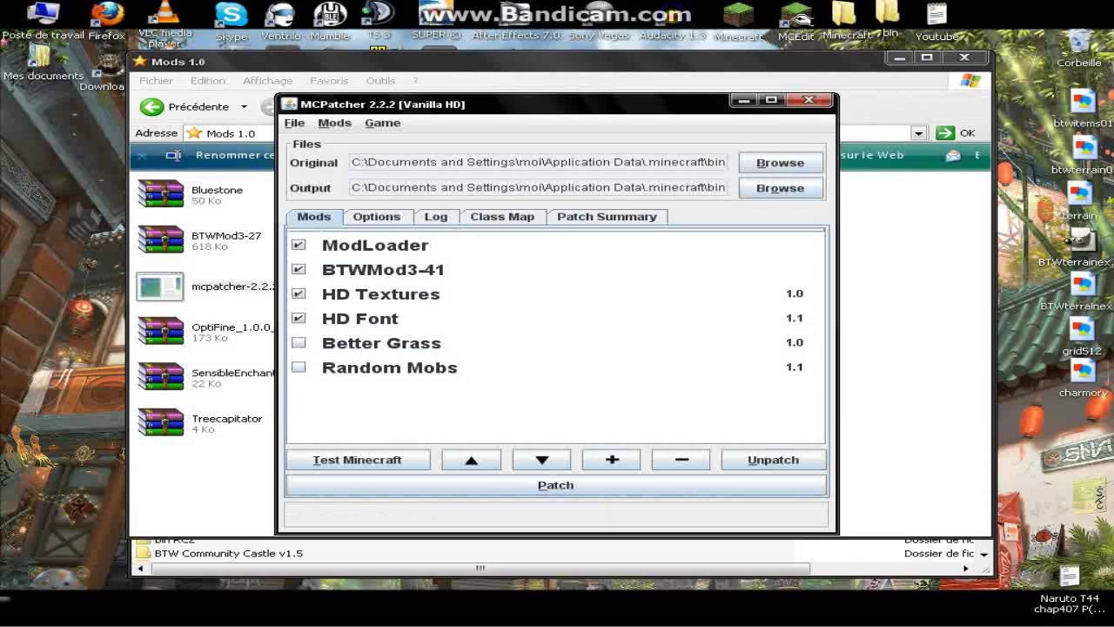
{"action": "left_click", "coordinate": [335, 123]}
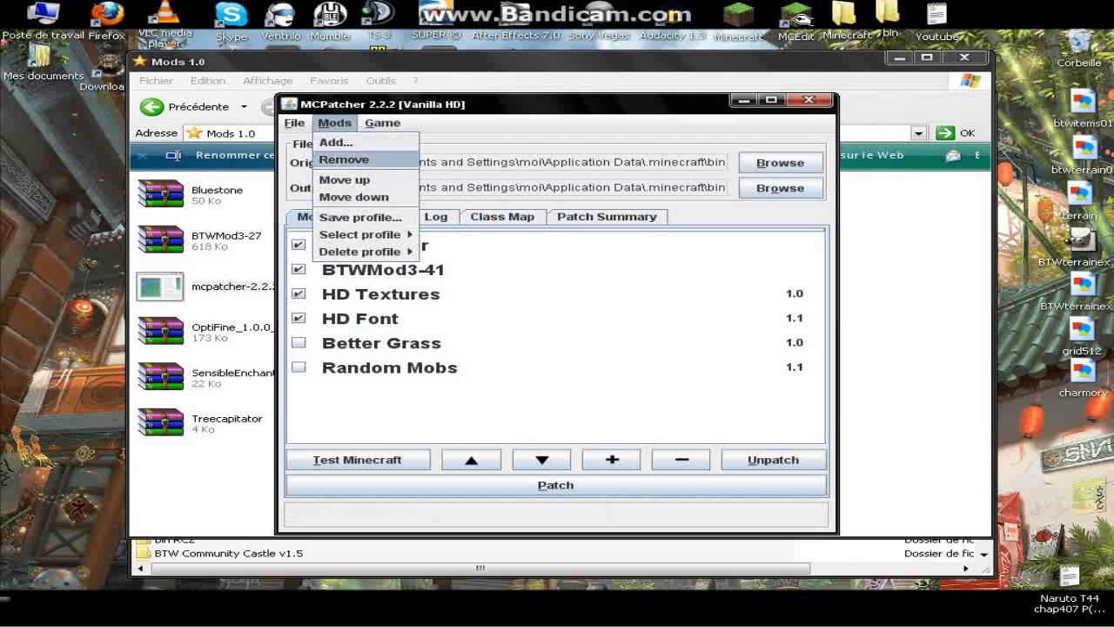
{"action": "left_click", "coordinate": [360, 218]}
{"action": "left_click", "coordinate": [595, 342]}
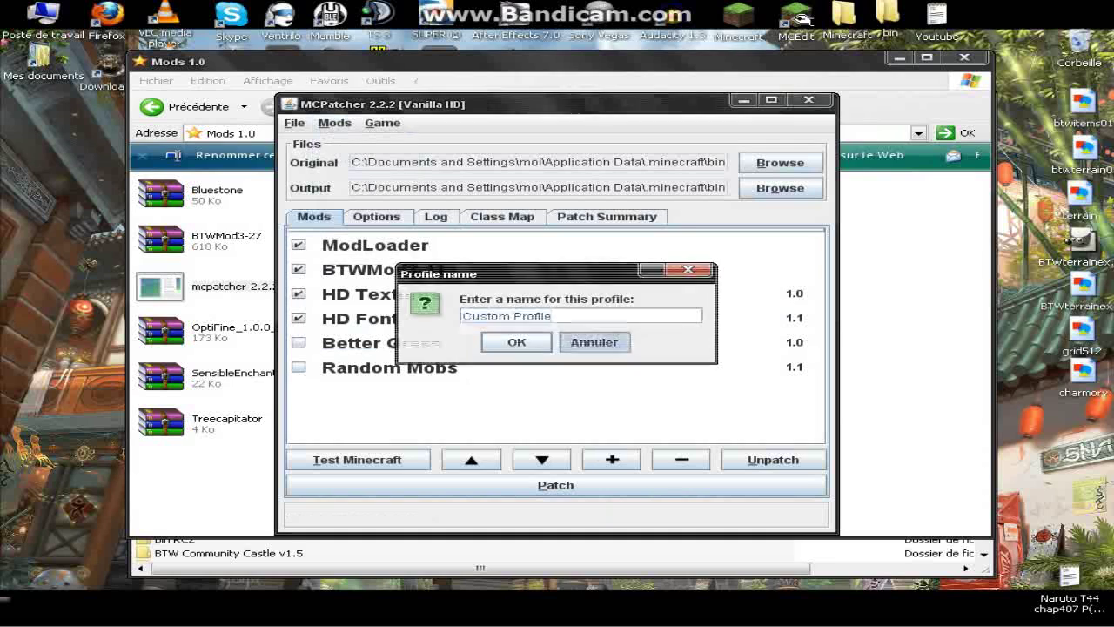
Switch MCPatcher to the LP 1.0 profile.
{"action": "left_click", "coordinate": [334, 123]}
{"action": "key", "text": "Down"}
{"action": "key", "text": "Down"}
{"action": "key", "text": "Down"}
{"action": "key", "text": "Down"}
{"action": "key", "text": "Down"}
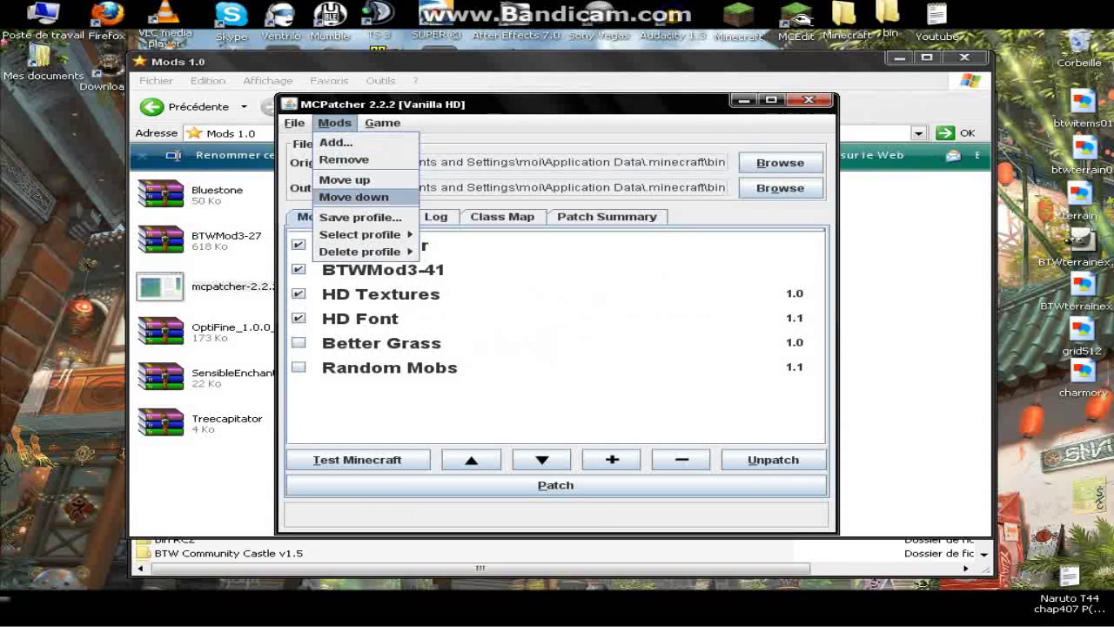
{"action": "key", "text": "Down"}
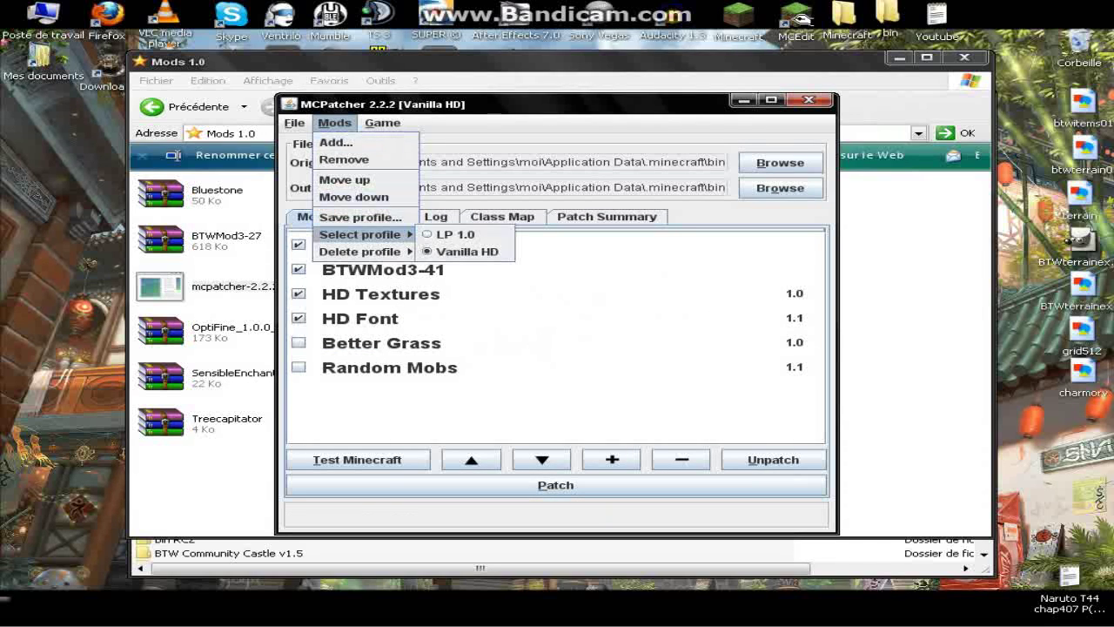
{"action": "key", "text": "Right"}
{"action": "key", "text": "Return"}
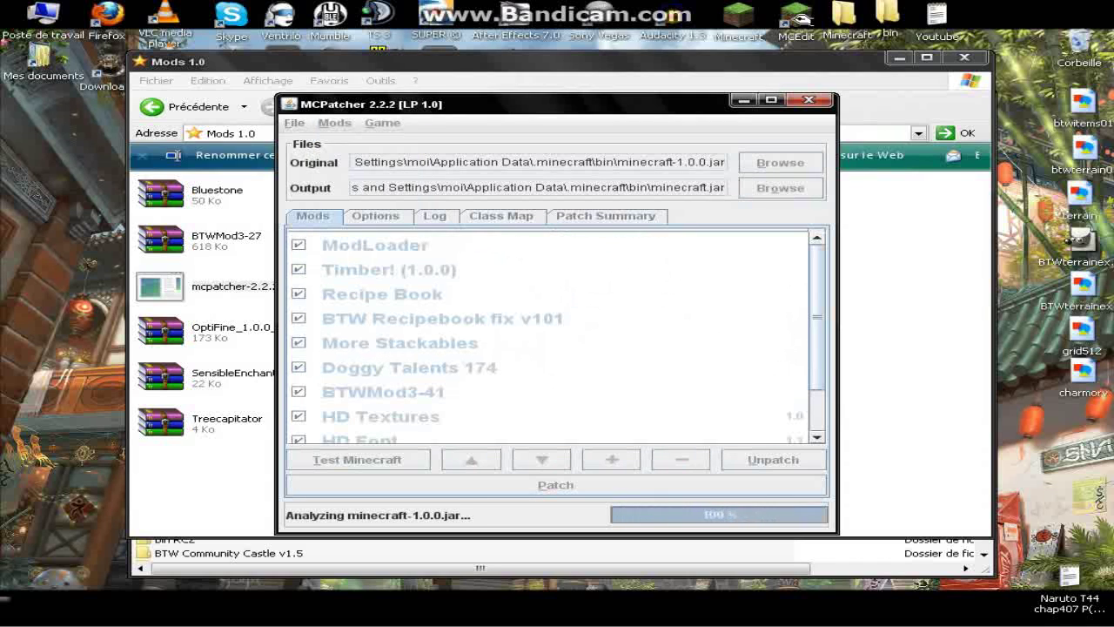
Look over the LP 1.0 mod list and return to the Vanilla HD profile.
{"action": "scroll", "coordinate": [555, 337], "scroll_direction": "down", "scroll_amount": 2}
{"action": "scroll", "coordinate": [555, 338], "scroll_direction": "up", "scroll_amount": 2}
{"action": "left_click", "coordinate": [334, 122]}
{"action": "mouse_move", "coordinate": [365, 235]}
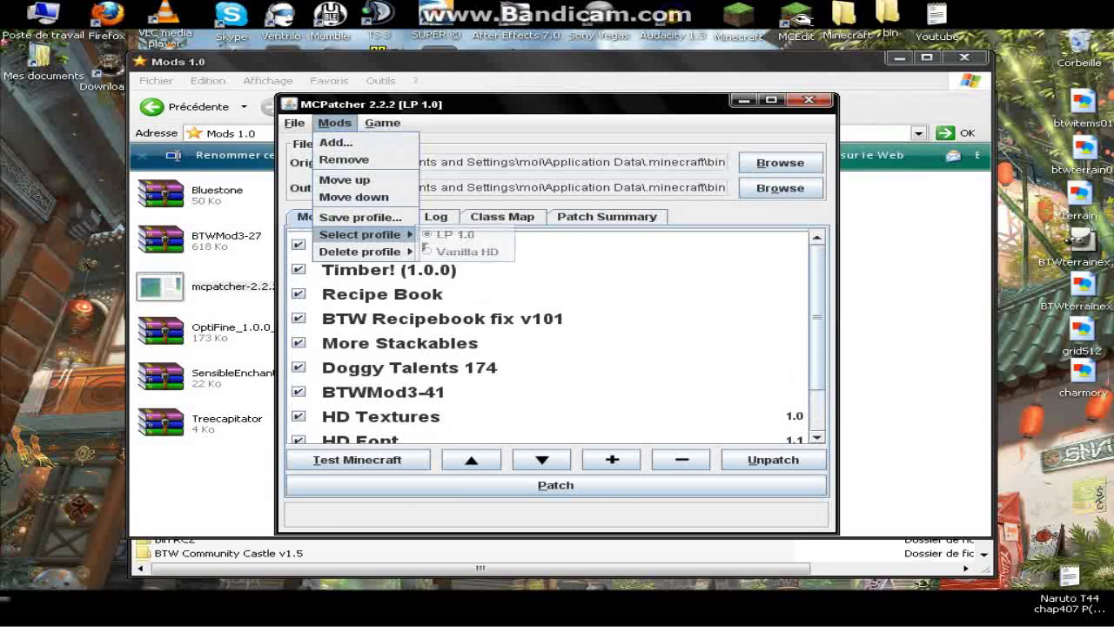
{"action": "left_click", "coordinate": [467, 251]}
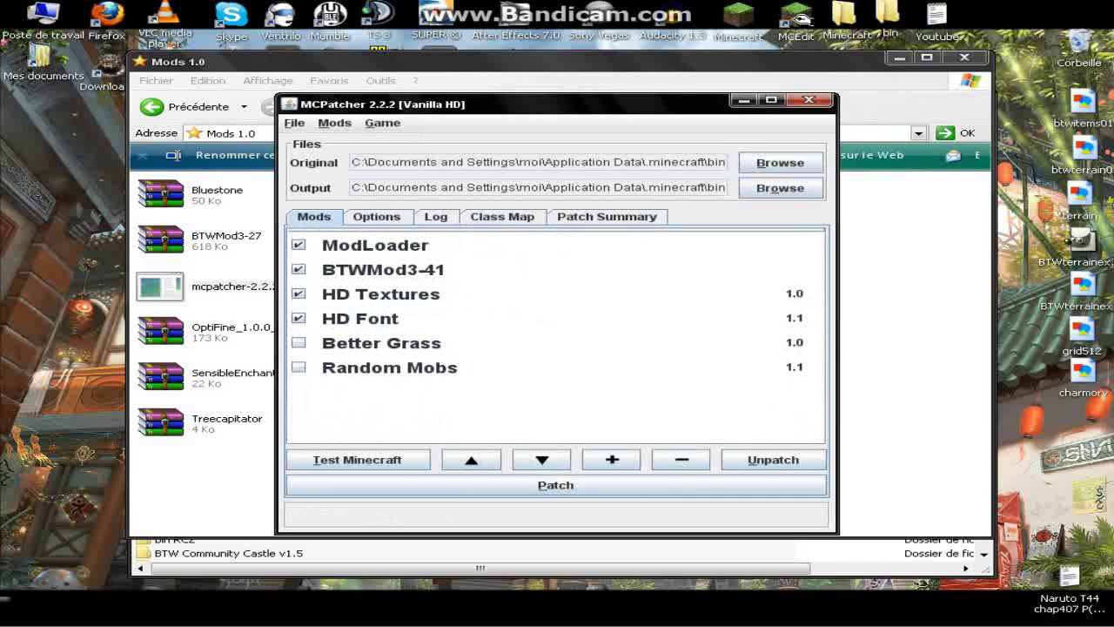
Remove BTWMod3-41 from the Vanilla HD mod list.
{"action": "left_click", "coordinate": [383, 270]}
{"action": "left_click", "coordinate": [334, 122]}
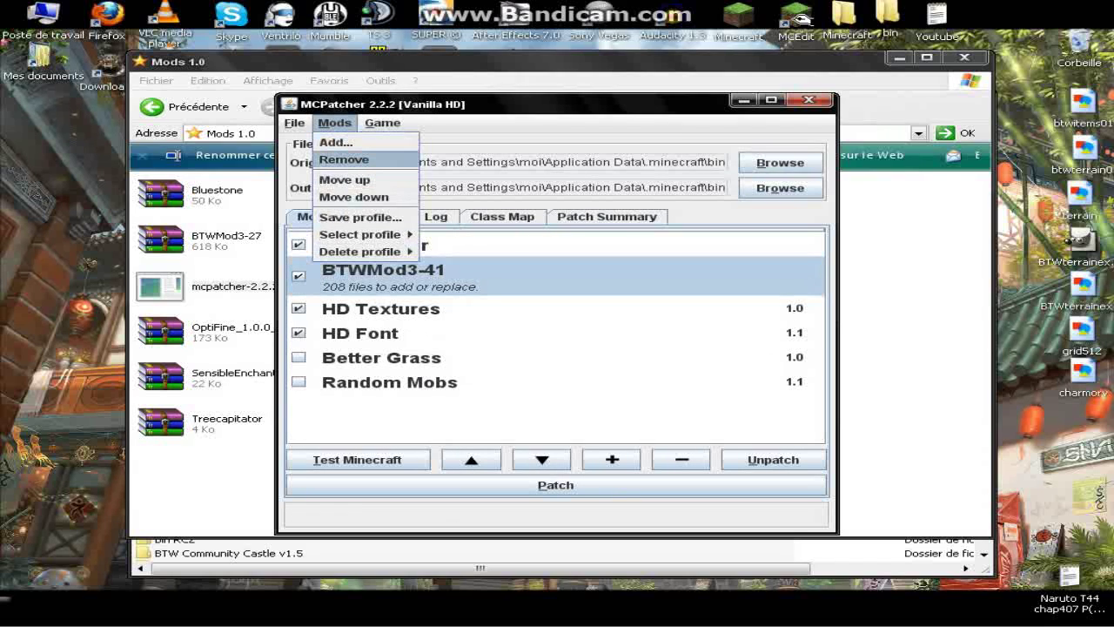
{"action": "left_click", "coordinate": [344, 160]}
Move ModLoader down two places in the mod list, below HD Textures and HD Font.
{"action": "left_click", "coordinate": [376, 246]}
{"action": "left_click", "coordinate": [335, 123]}
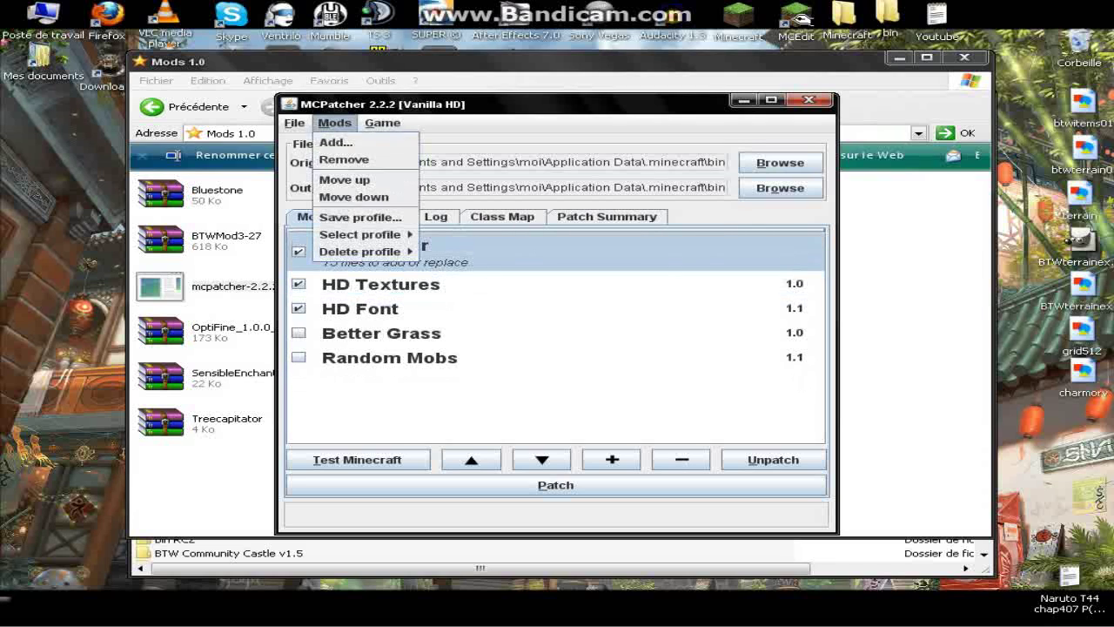
{"action": "left_click", "coordinate": [353, 197]}
{"action": "left_click", "coordinate": [334, 123]}
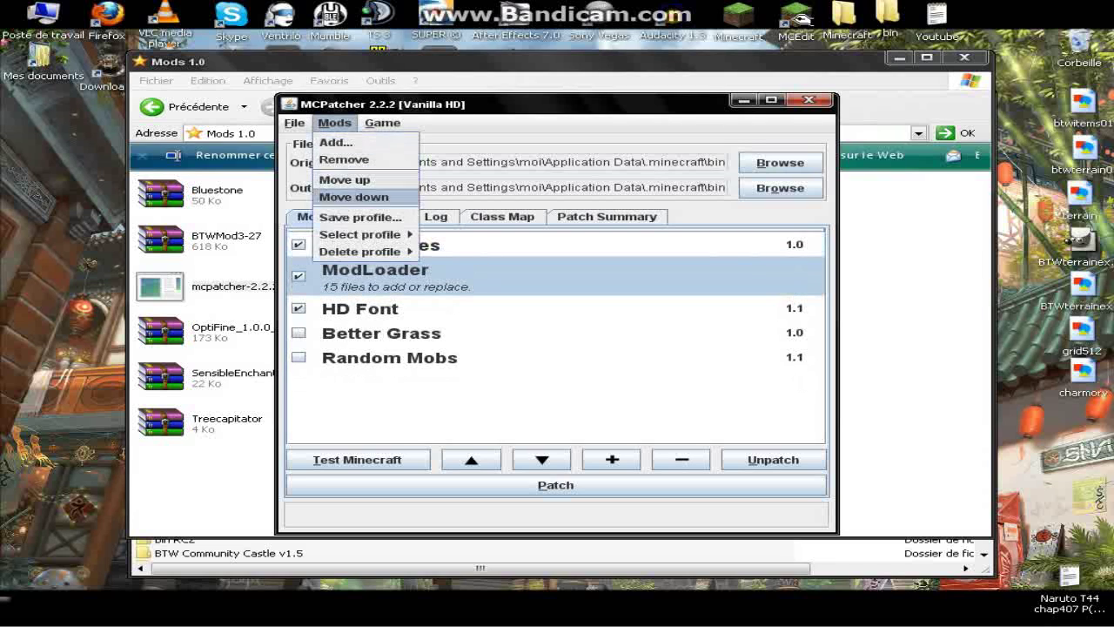
{"action": "left_click", "coordinate": [353, 197]}
{"action": "left_click", "coordinate": [335, 124]}
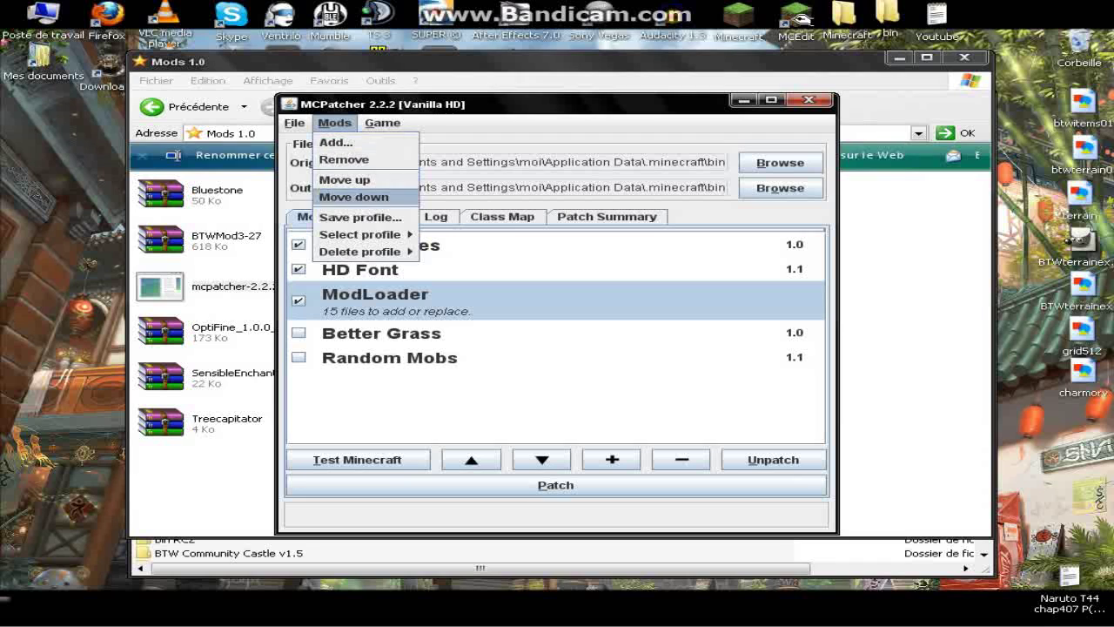
{"action": "left_click", "coordinate": [374, 300]}
Read the descriptions of the mods in the list, from HD Textures to Random Mobs.
{"action": "left_click", "coordinate": [380, 249]}
{"action": "left_click", "coordinate": [380, 283]}
{"action": "left_click", "coordinate": [380, 306]}
{"action": "left_click", "coordinate": [380, 331]}
{"action": "key", "text": "Down"}
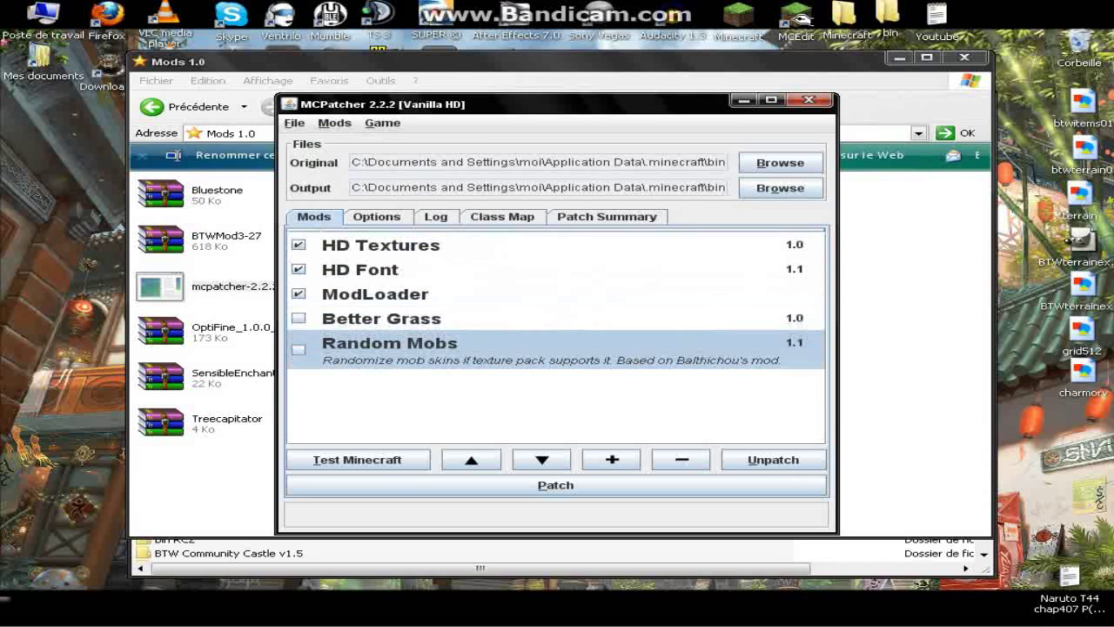
Remove ModLoader from the Vanilla HD mod list.
{"action": "key", "text": "Up"}
{"action": "key", "text": "Up"}
{"action": "key", "text": "alt+m"}
{"action": "key", "text": "Down"}
{"action": "key", "text": "Down"}
{"action": "key", "text": "Down"}
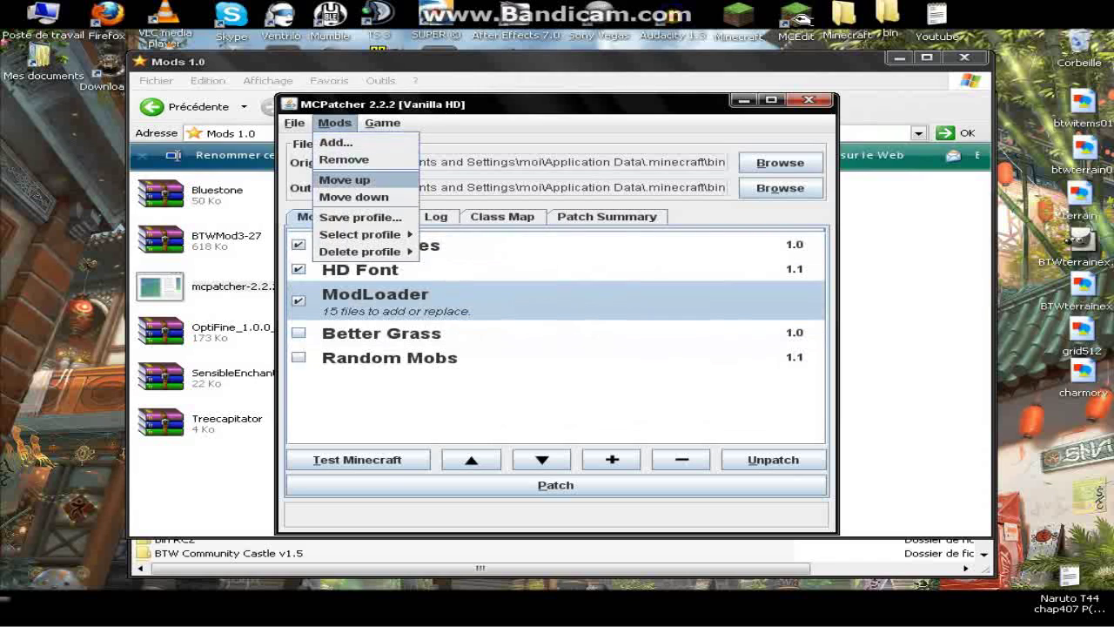
{"action": "key", "text": "Up"}
{"action": "key", "text": "Return"}
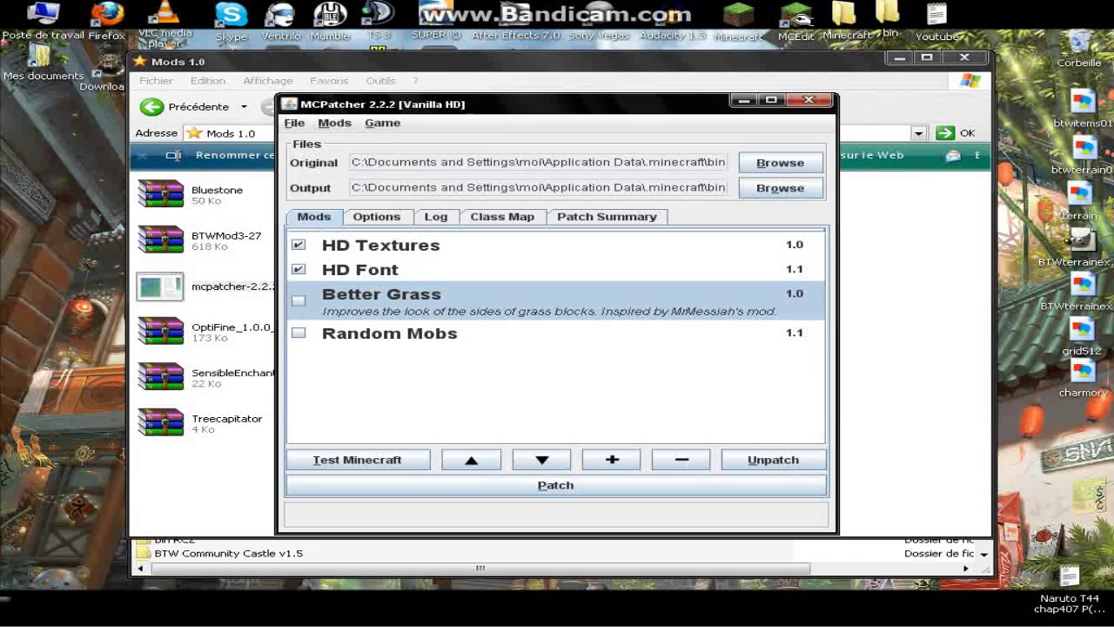
Unpatch Minecraft to restore the original jar and acknowledge the notice.
{"action": "left_click", "coordinate": [773, 459]}
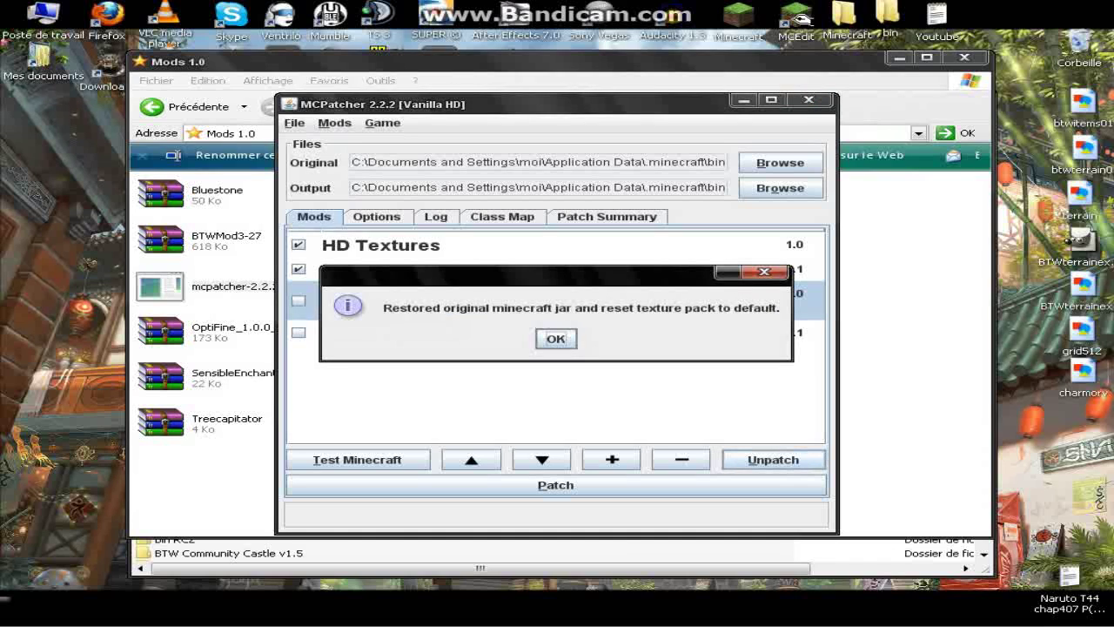
{"action": "left_click", "coordinate": [555, 338]}
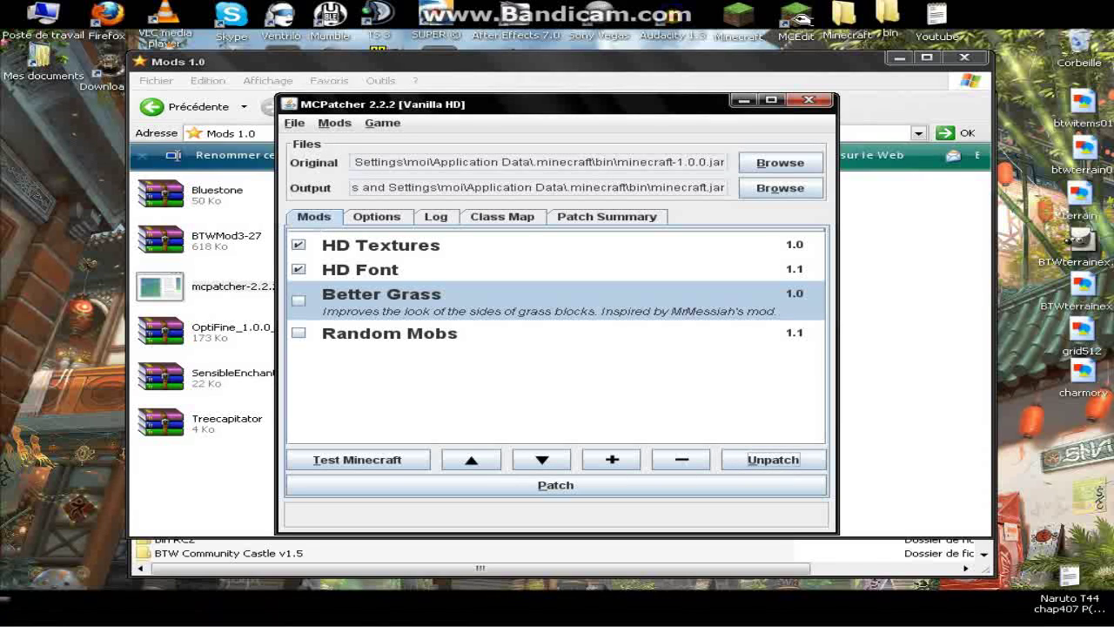
{"action": "left_click", "coordinate": [334, 123]}
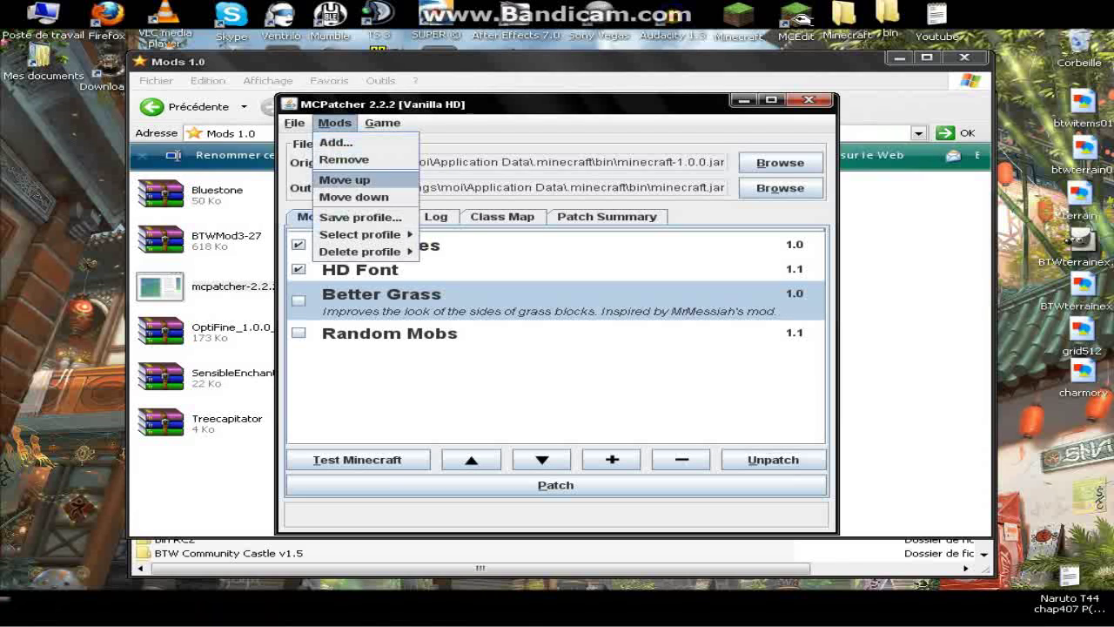
Switch to the file explorer and open the mods folder inside .minecraft to check its contents.
{"action": "left_click", "coordinate": [913, 348]}
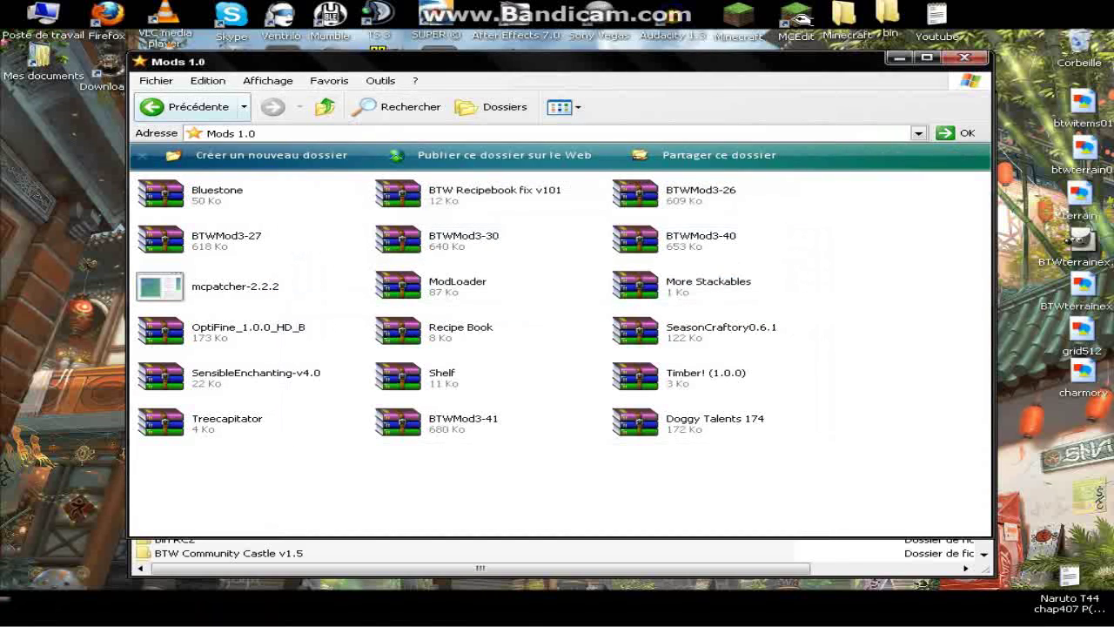
{"action": "left_click", "coordinate": [191, 108]}
{"action": "left_click", "coordinate": [480, 568]}
{"action": "left_click", "coordinate": [522, 417]}
{"action": "scroll", "coordinate": [523, 417], "scroll_direction": "down", "scroll_amount": 10}
{"action": "scroll", "coordinate": [557, 392], "scroll_direction": "down", "scroll_amount": 6}
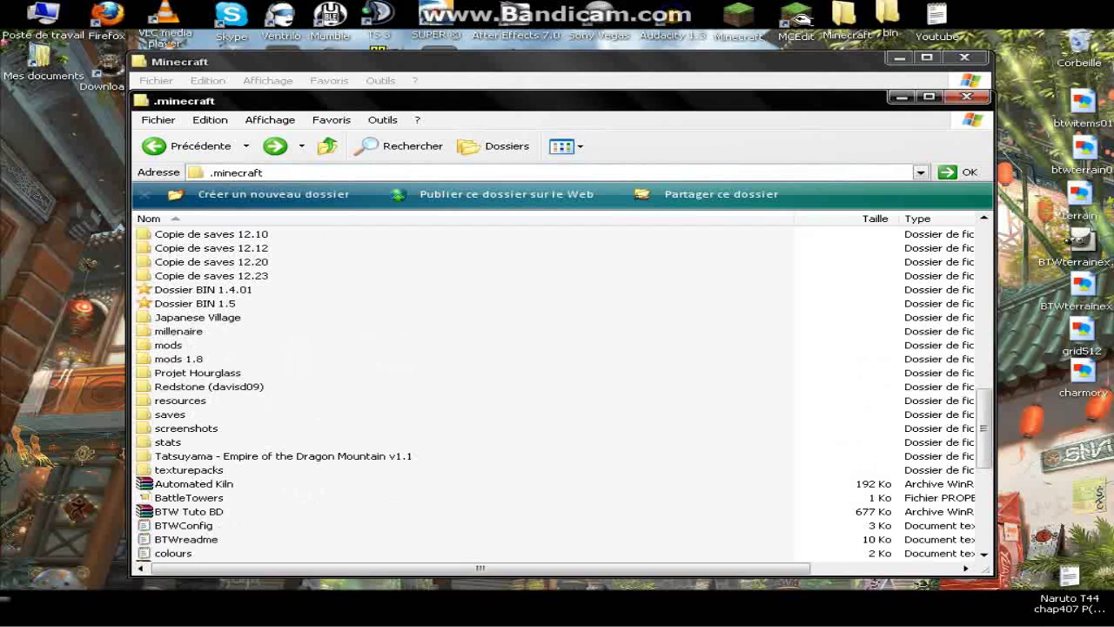
{"action": "double_click", "coordinate": [168, 345]}
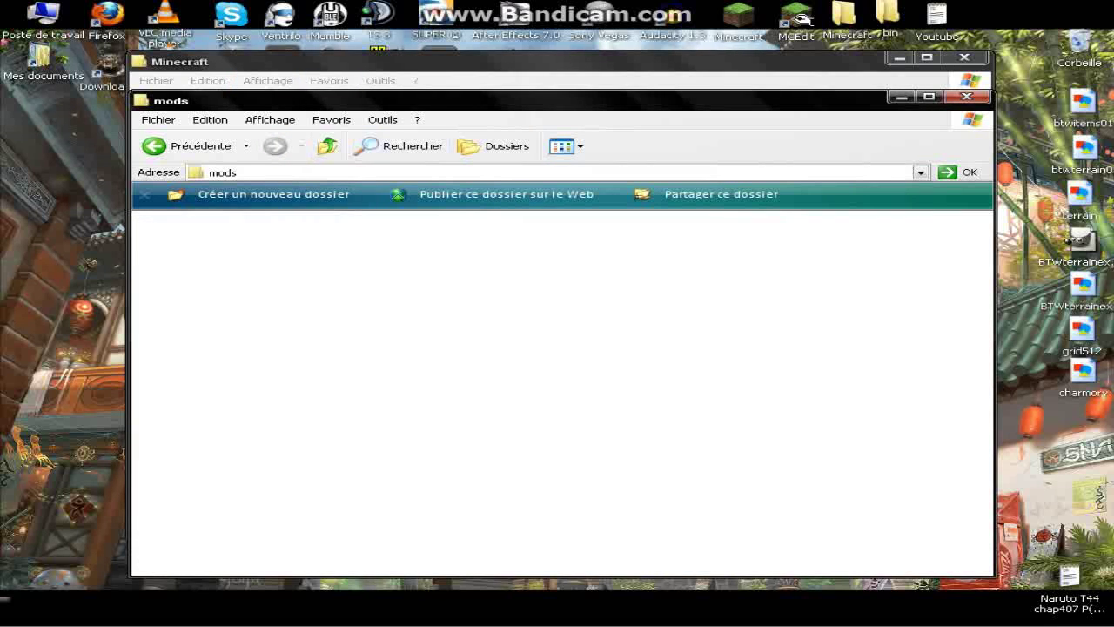
Return to MCPatcher and open the mod management commands for the Vanilla HD profile.
{"action": "left_click", "coordinate": [674, 616]}
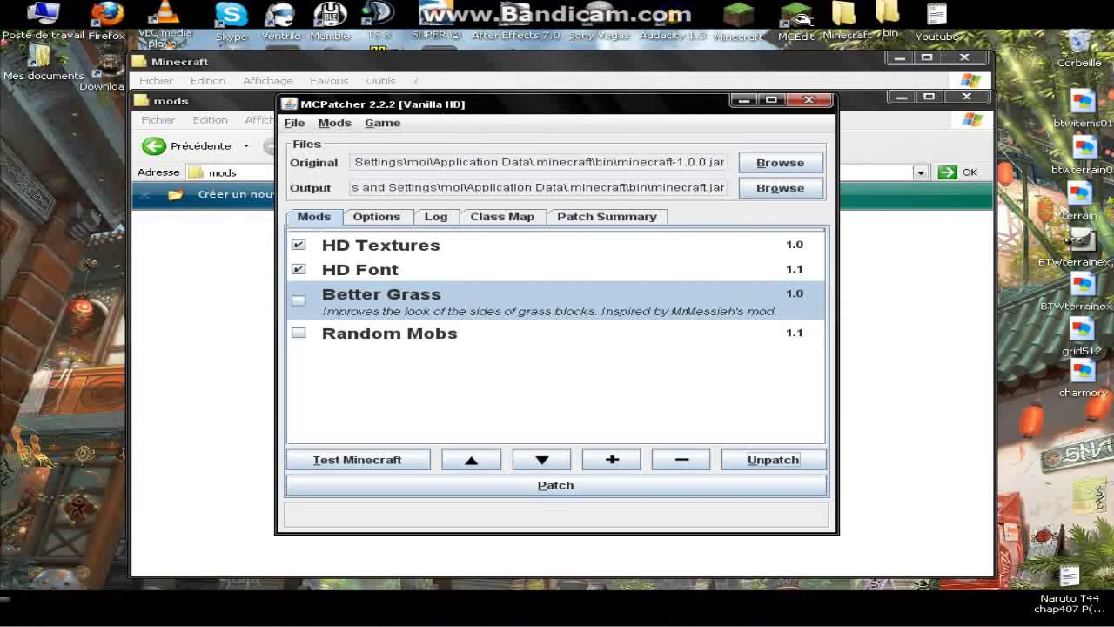
{"action": "left_click", "coordinate": [334, 123]}
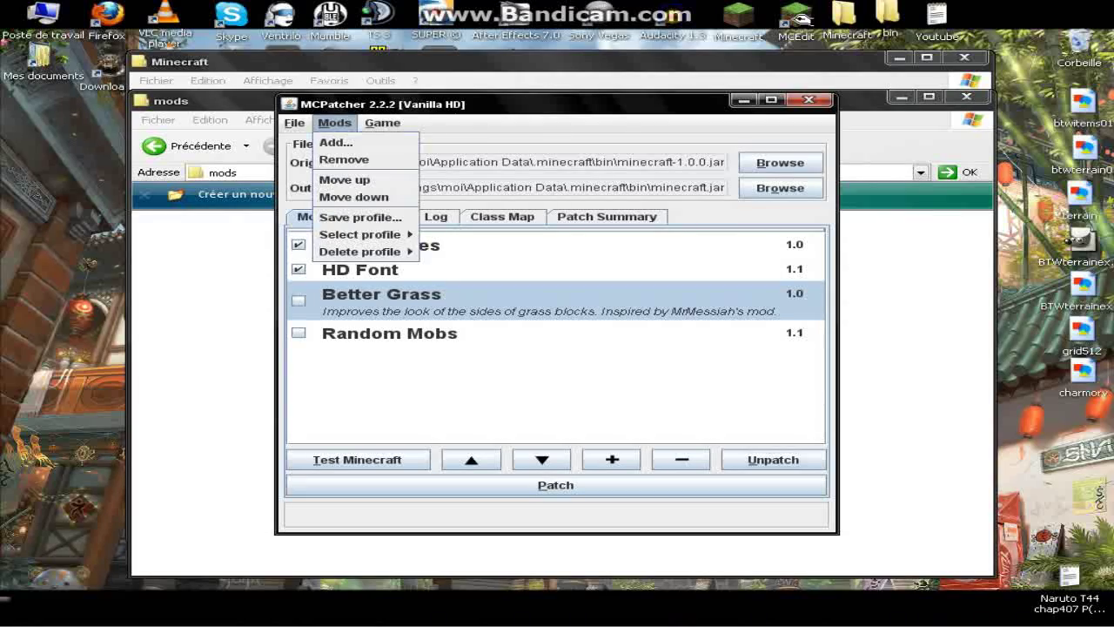